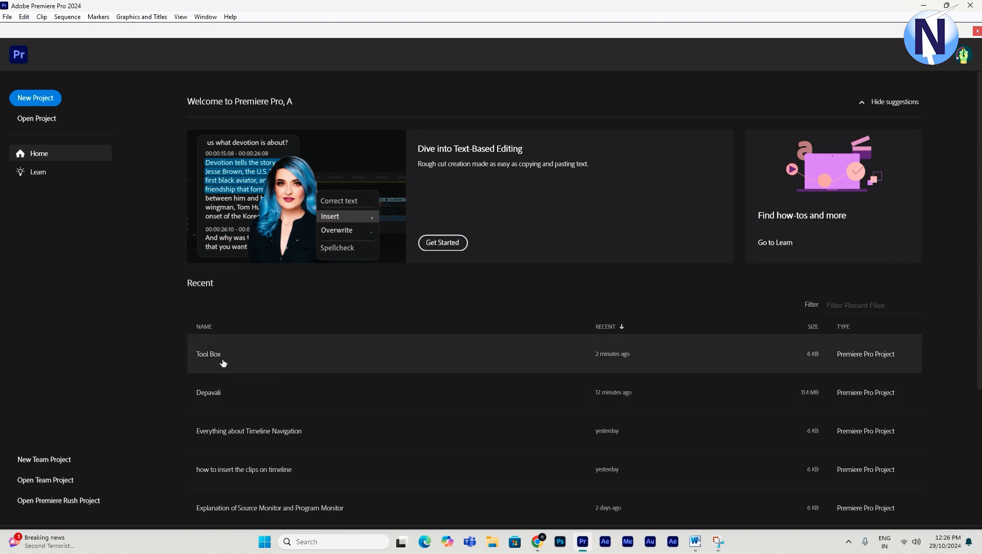
Open the recent Tool Box project, create a new sequence with default settings and show the project's contents.
left_click(223, 363)
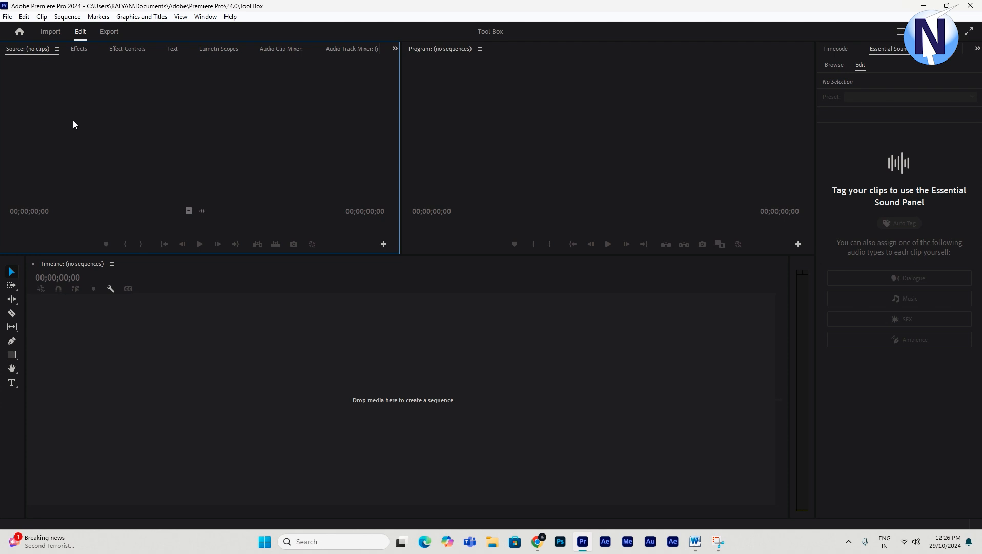
key("ctrl+n")
key("Return")
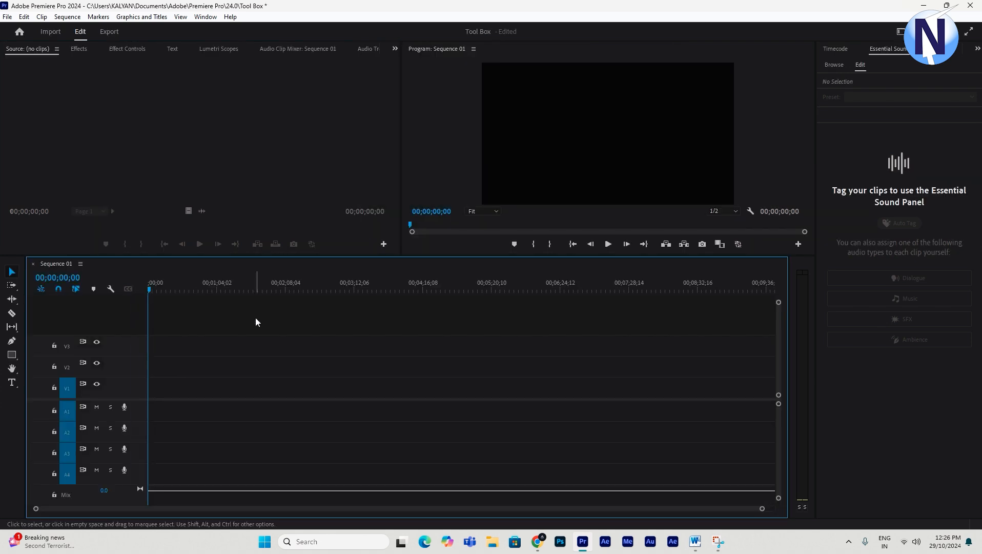
left_click(395, 49)
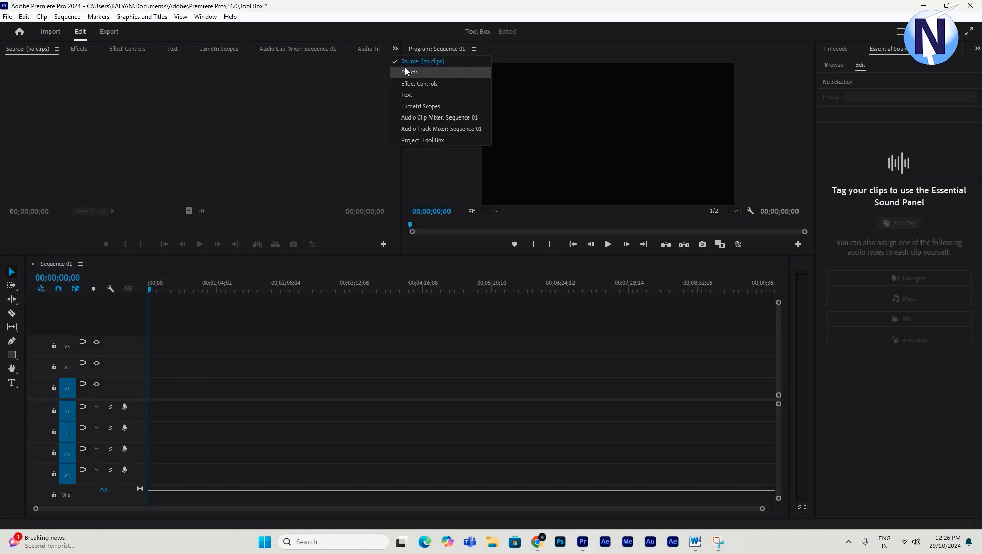
left_click(414, 137)
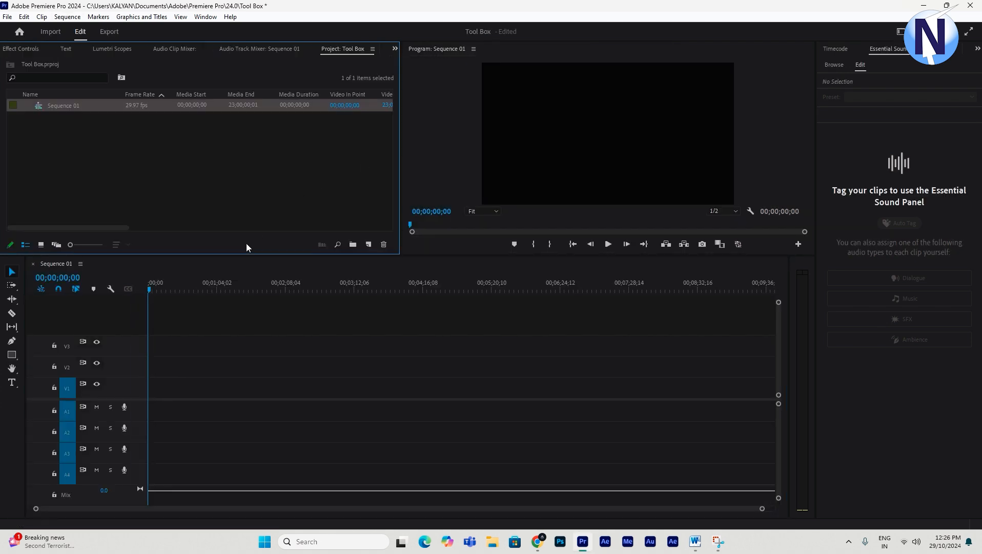
Add a text graphic containing a person's first name to the sequence with the Type tool, with the playhead at 00;00;02;01.
left_click(14, 386)
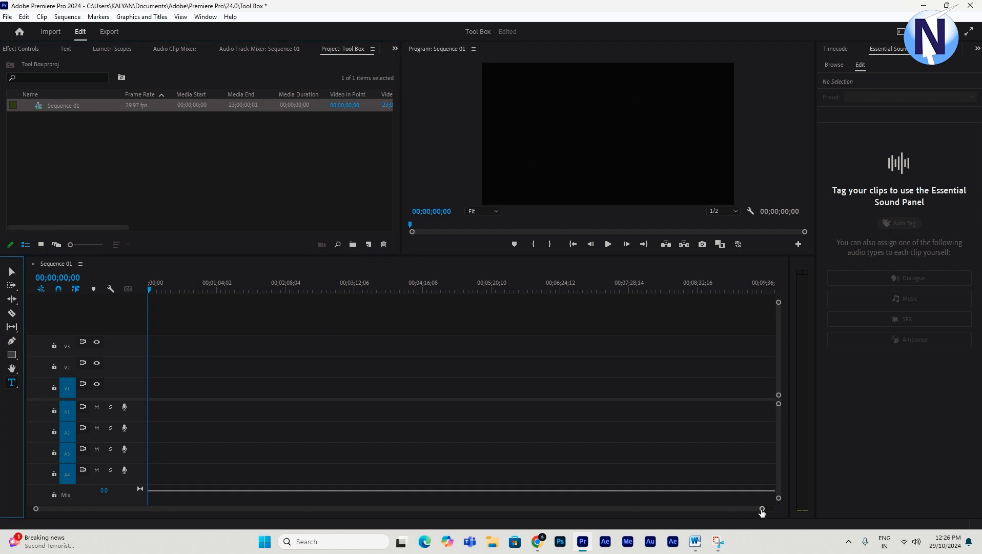
left_click_drag(762, 508, 526, 508)
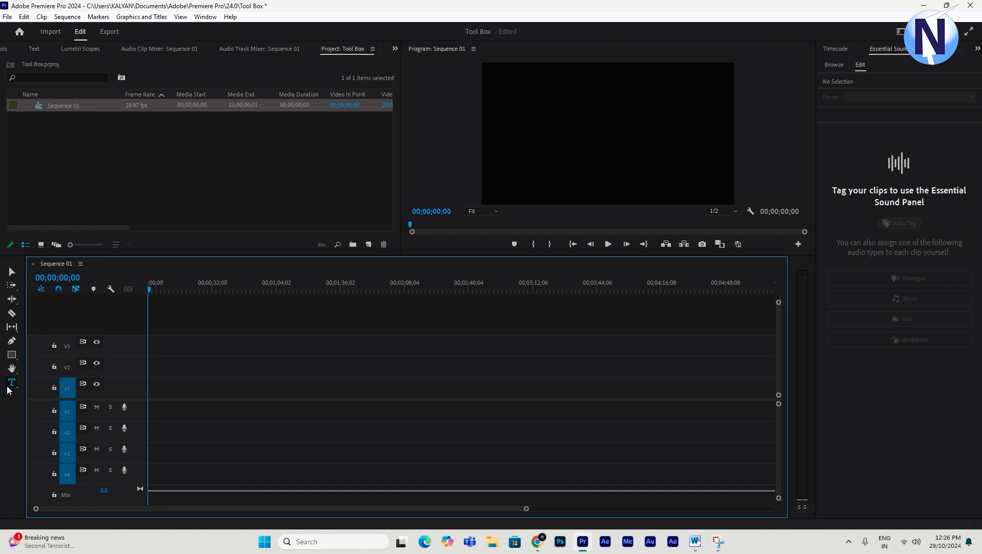
left_click(551, 133)
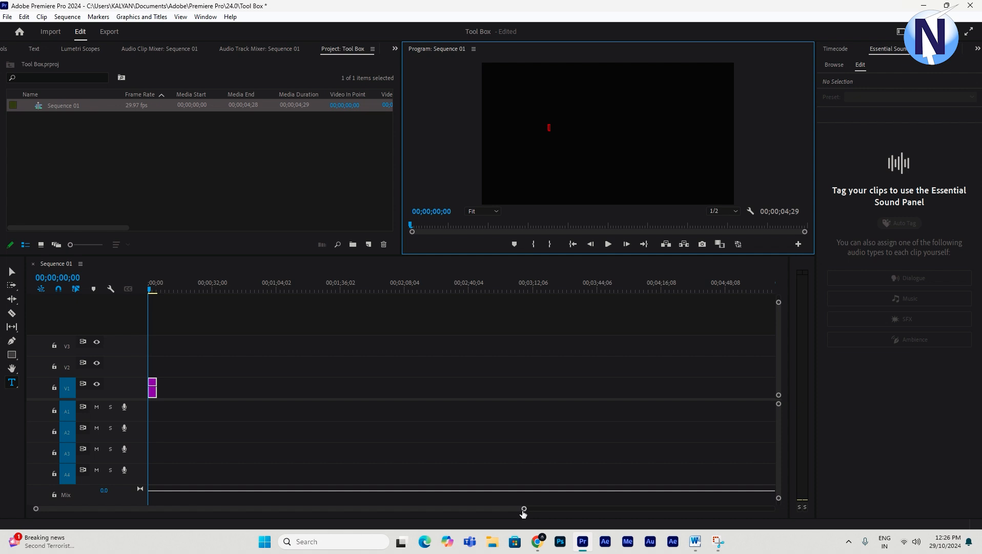
left_click_drag(524, 509, 125, 509)
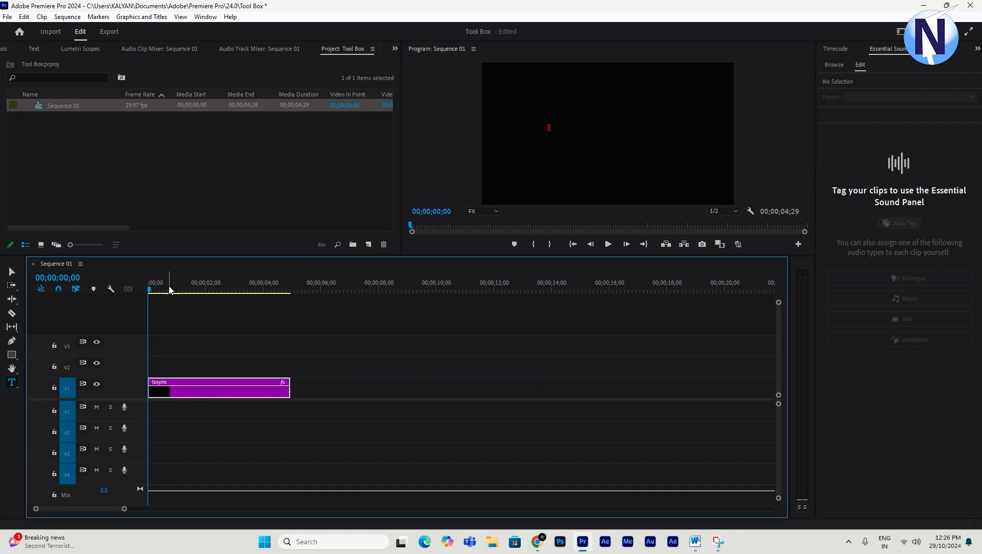
left_click_drag(169, 287, 206, 290)
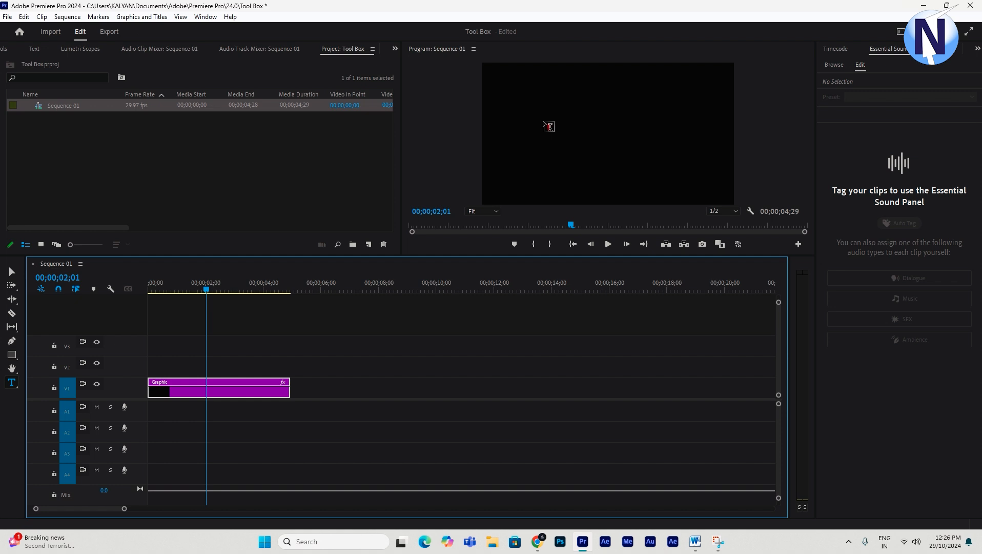
left_click(549, 126)
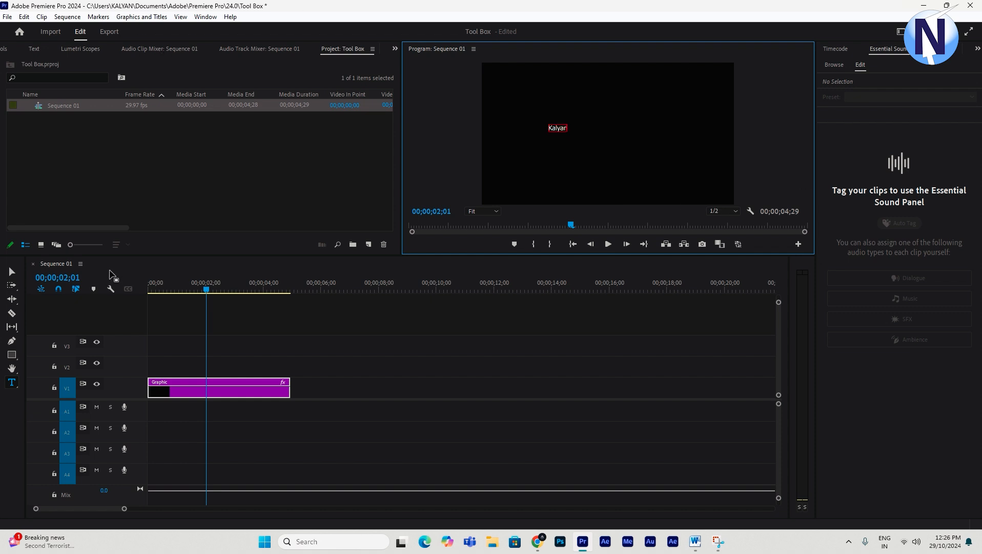
Enlarge the name text in the frame to a scale of about 556 with the Selection tool and deselect it.
left_click(12, 271)
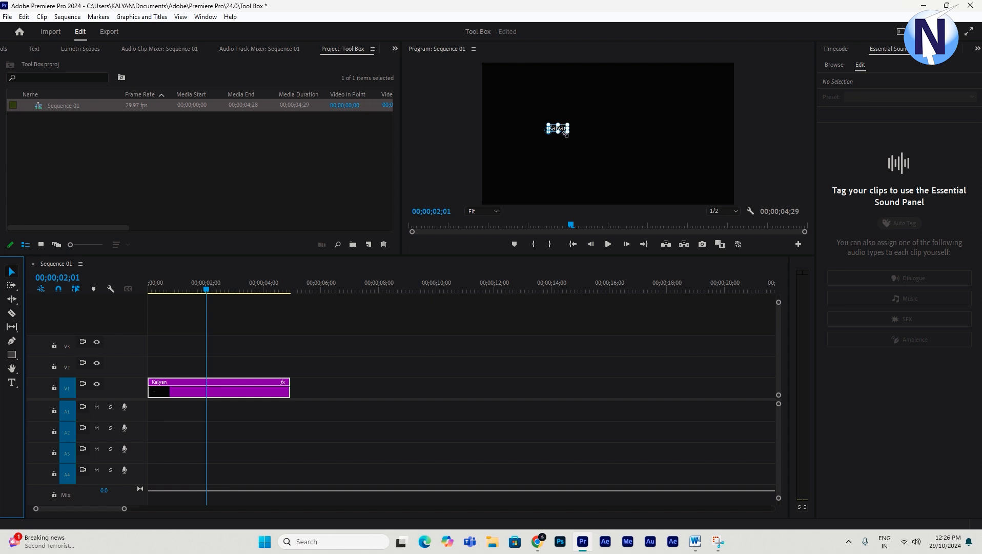
left_click_drag(567, 132, 585, 164)
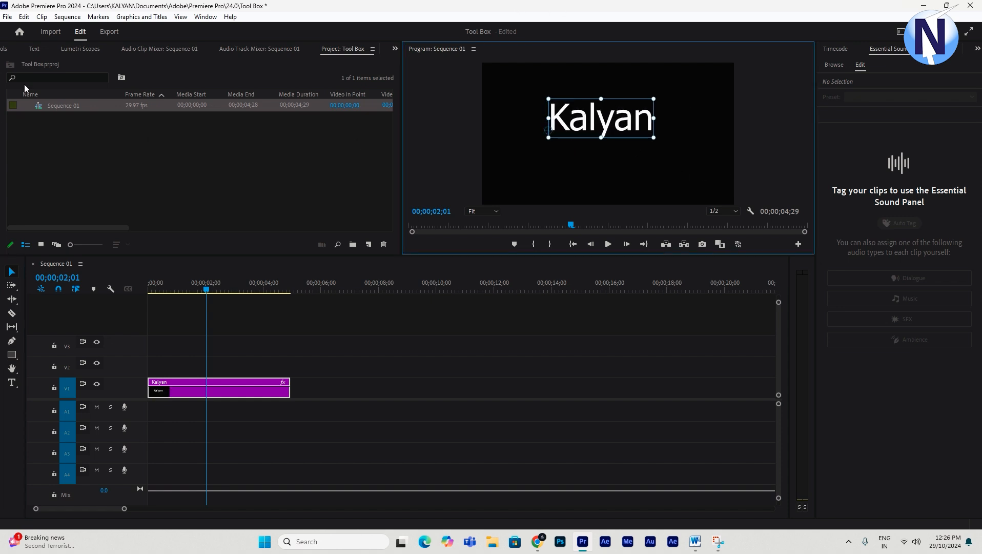
left_click(266, 410)
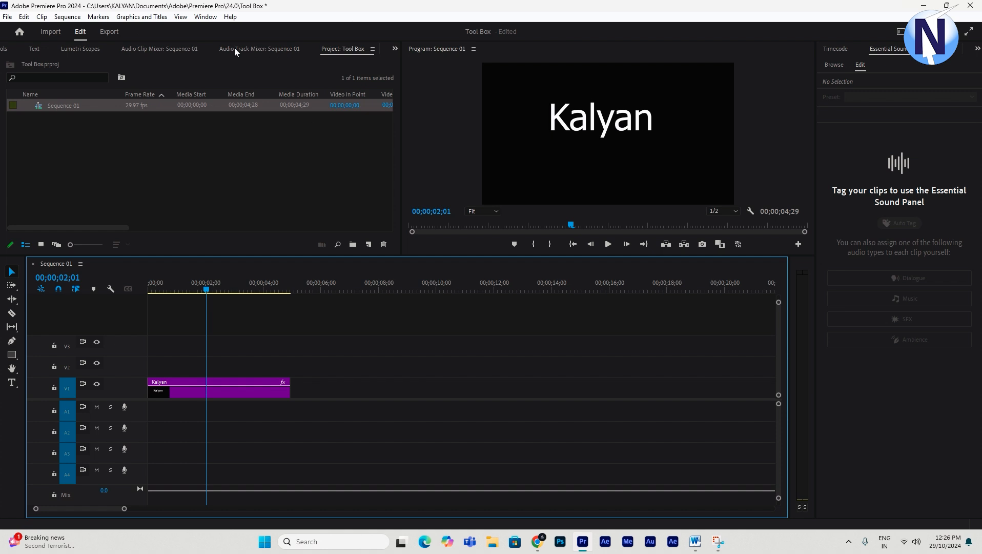
Open the text clip's effect controls and examine the font and style choices in its Source Text settings.
left_click(16, 47)
left_click(254, 394)
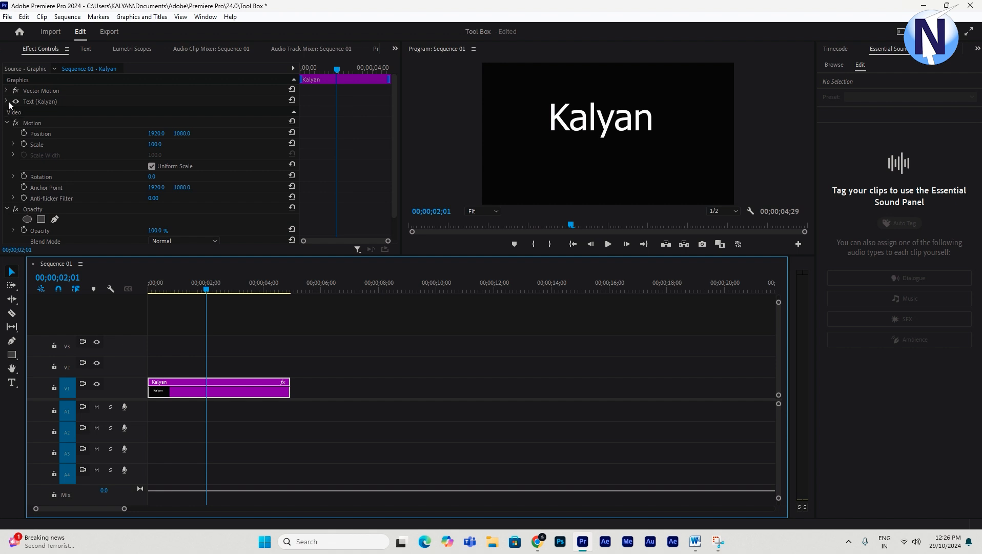
left_click(7, 123)
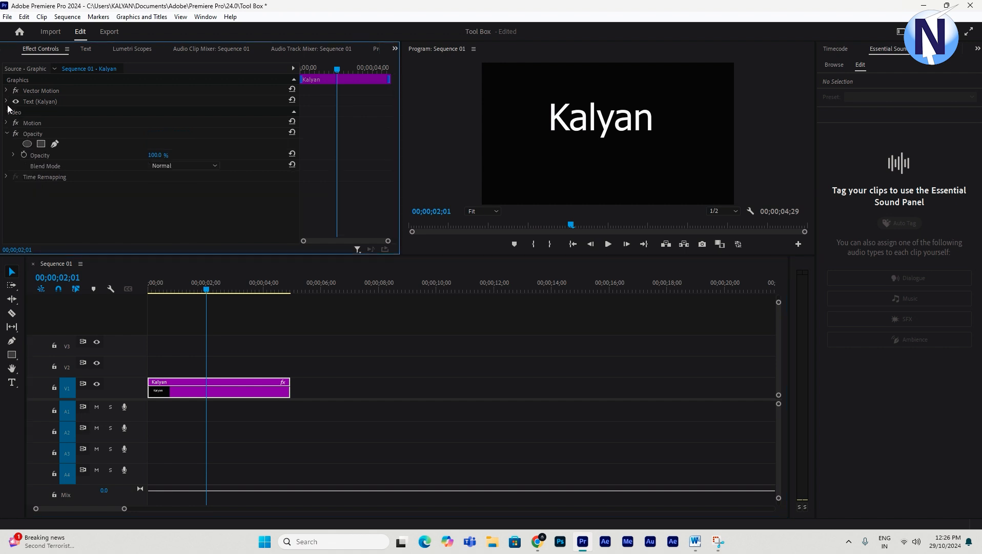
left_click(24, 102)
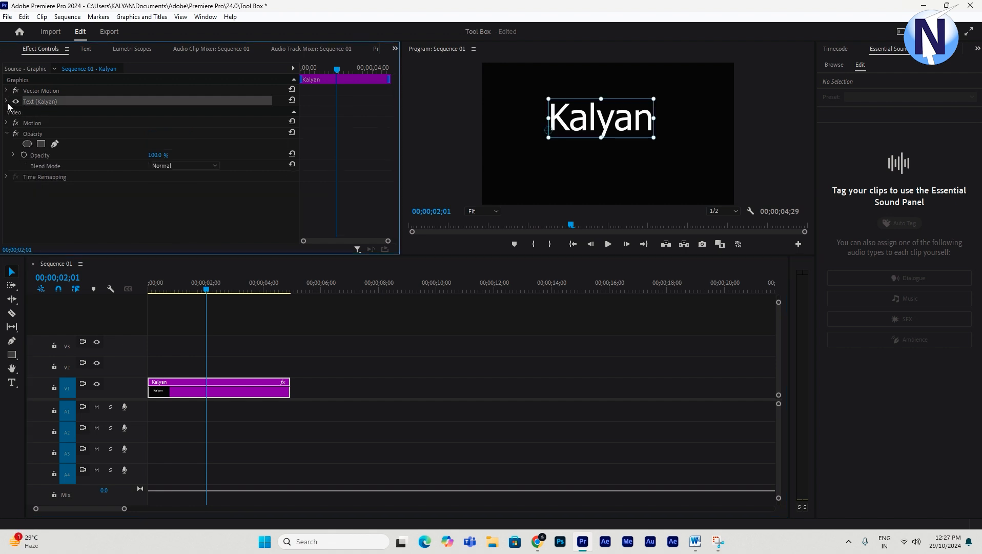
left_click(7, 101)
left_click(57, 134)
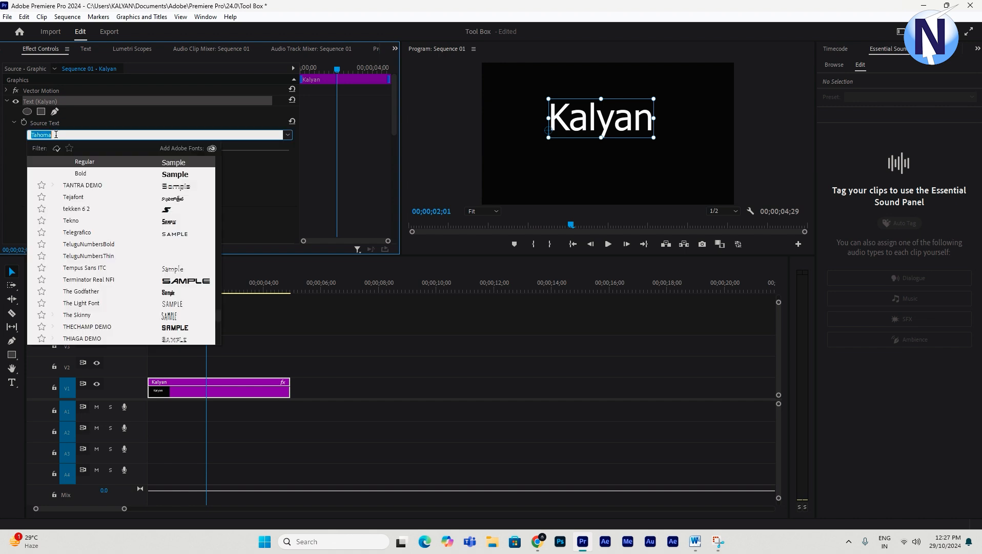
left_click(169, 119)
left_click(55, 152)
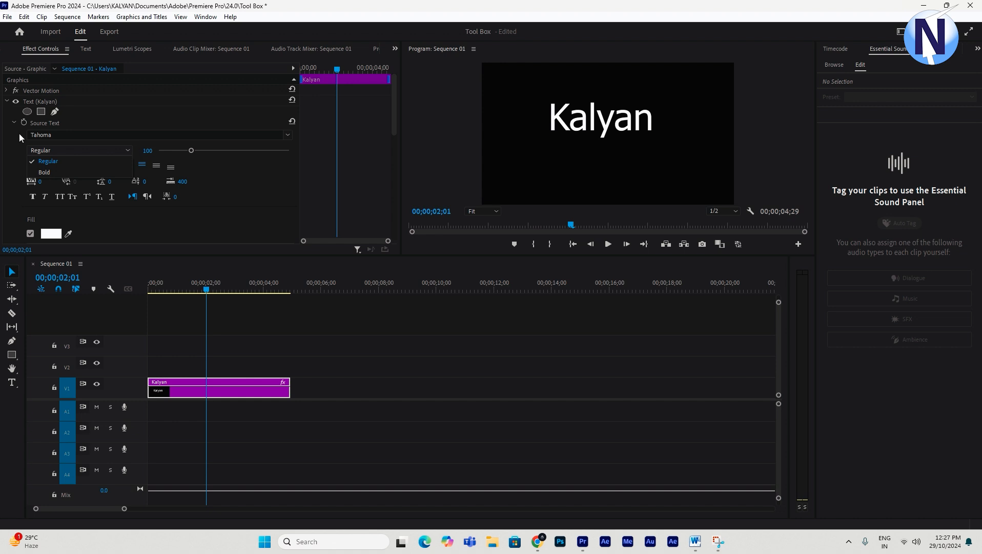
left_click(246, 189)
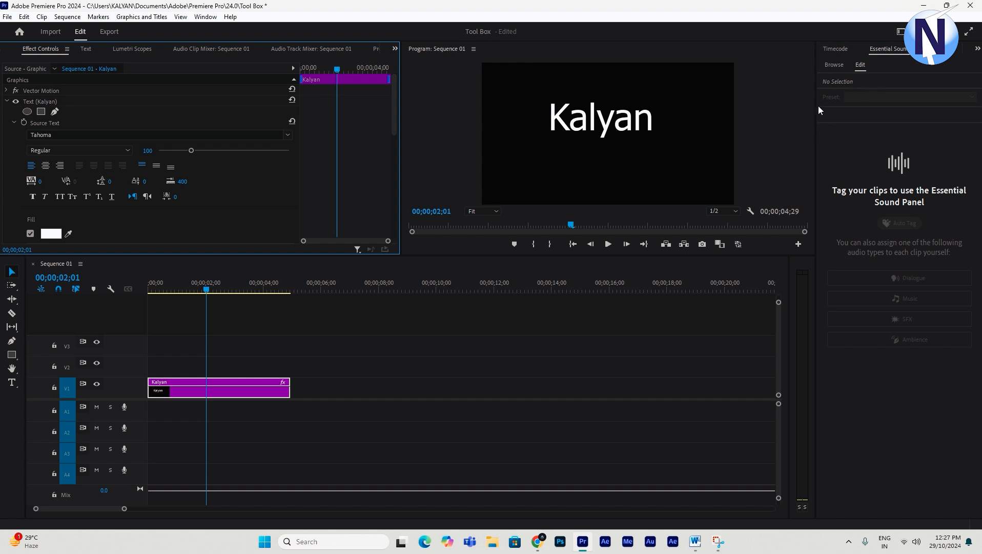
left_click(834, 65)
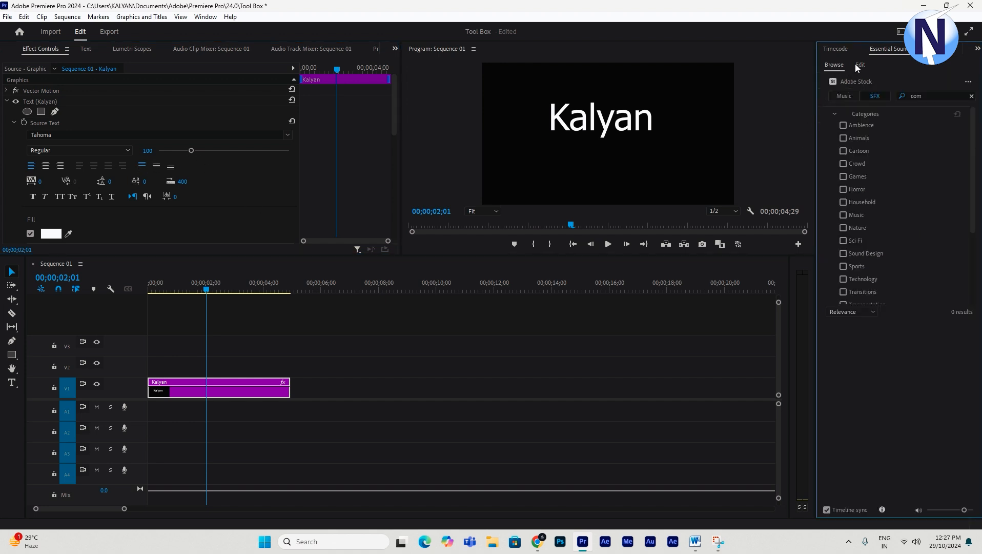
left_click(855, 64)
left_click(977, 48)
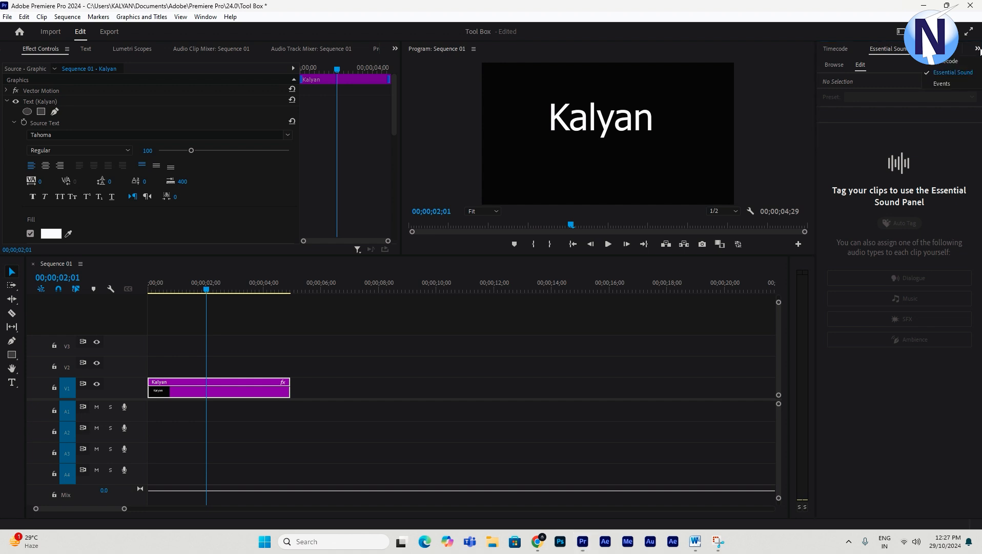
left_click(250, 184)
Examine the text's fill, stroke, background, shadow, mask and transform settings.
scroll(251, 184, "down", 2)
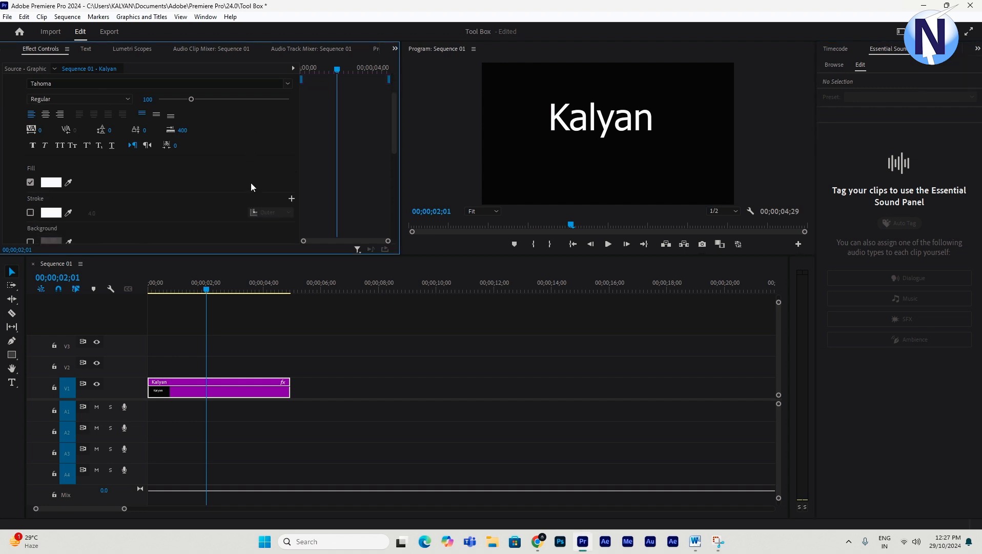
scroll(77, 181, "down", 2)
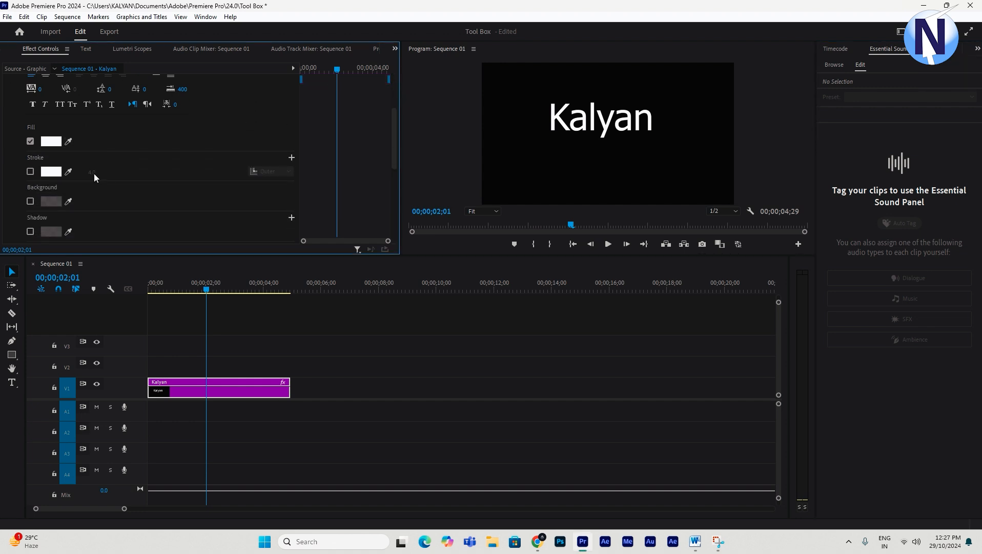
scroll(37, 234, "down", 2)
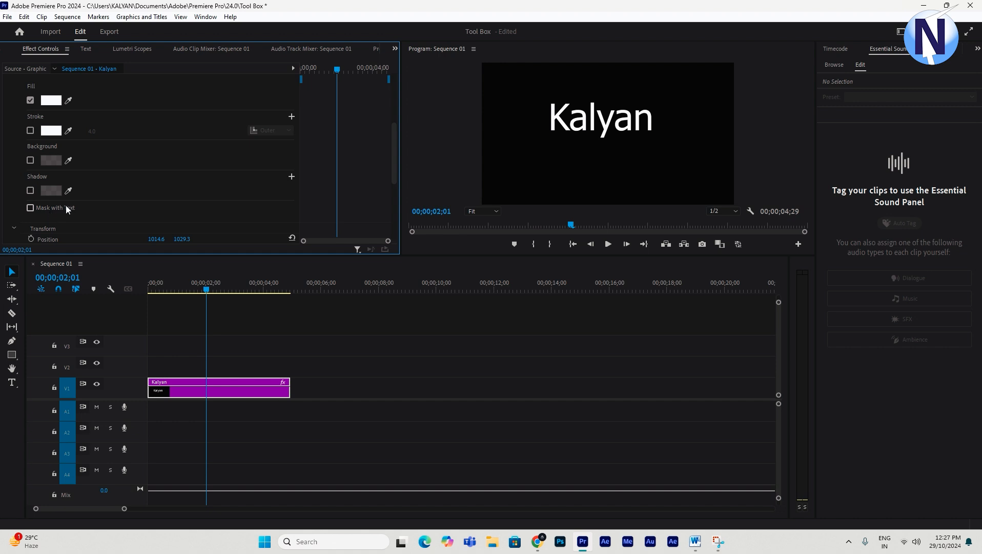
scroll(57, 222, "down", 2)
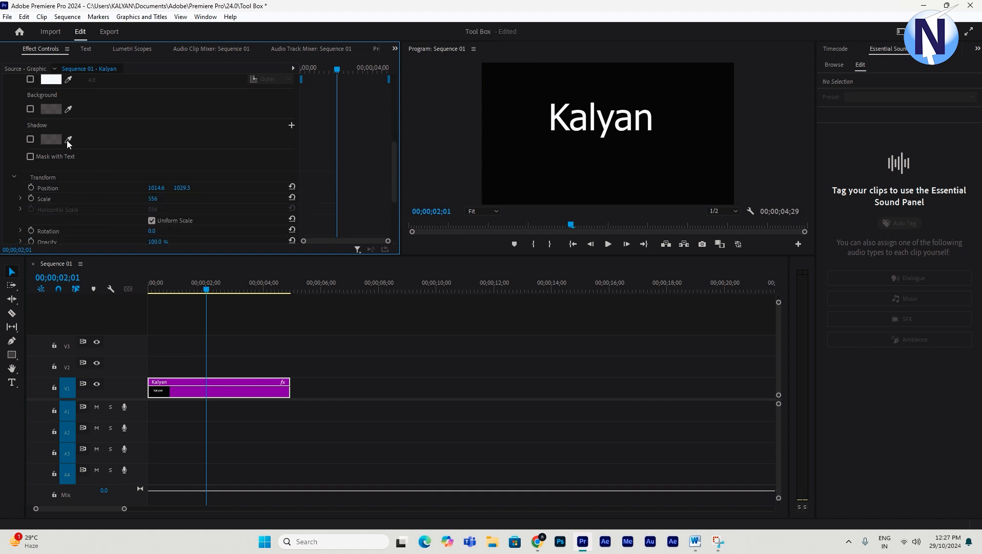
scroll(68, 143, "up", 5)
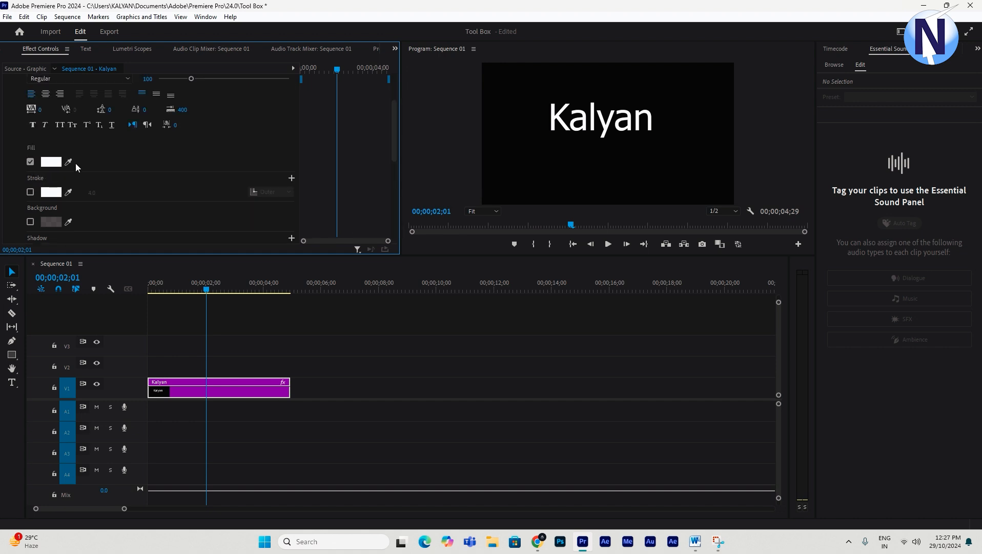
scroll(115, 177, "up", 1)
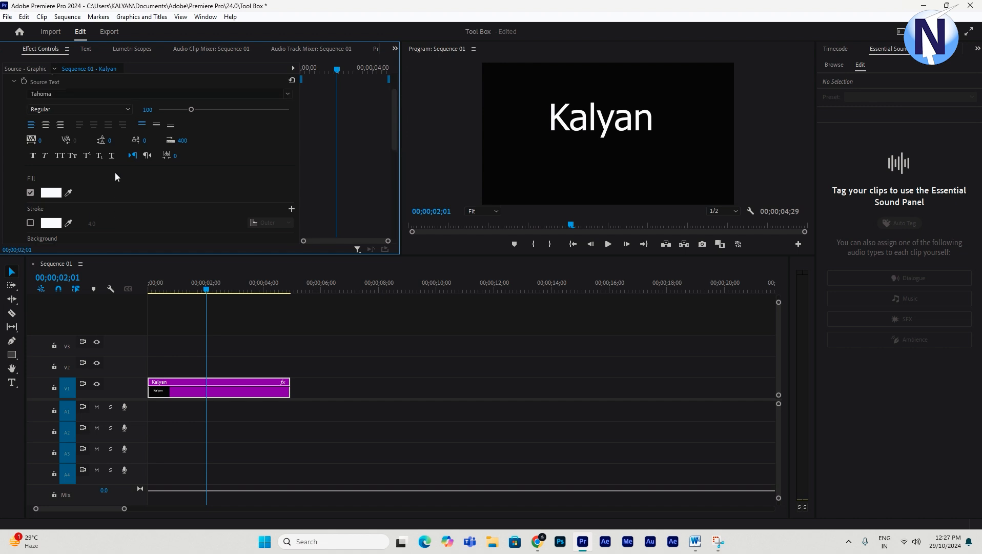
scroll(148, 162, "up", 2)
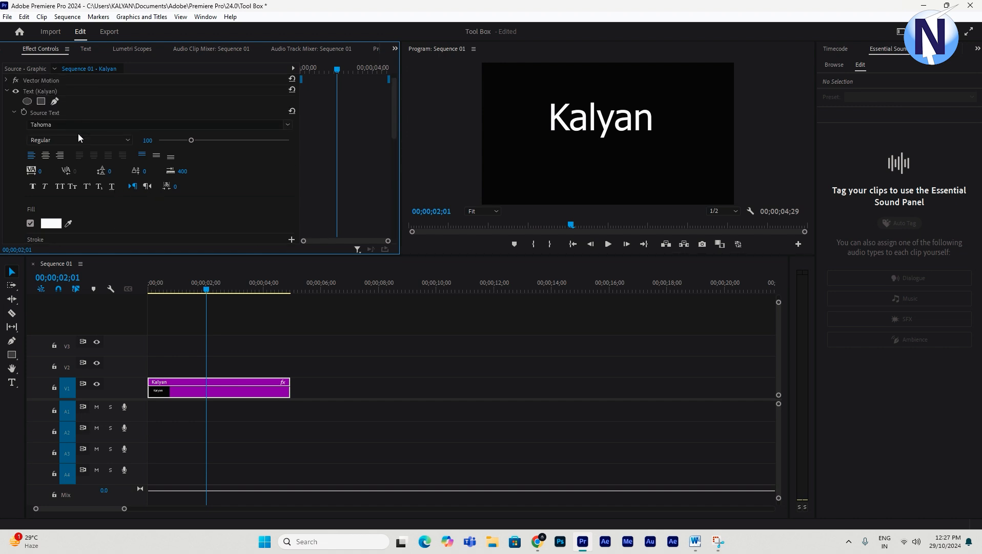
Reselect the text clip and set its Vector Motion scale to 106 and position to 1960, 1260.
left_click(340, 319)
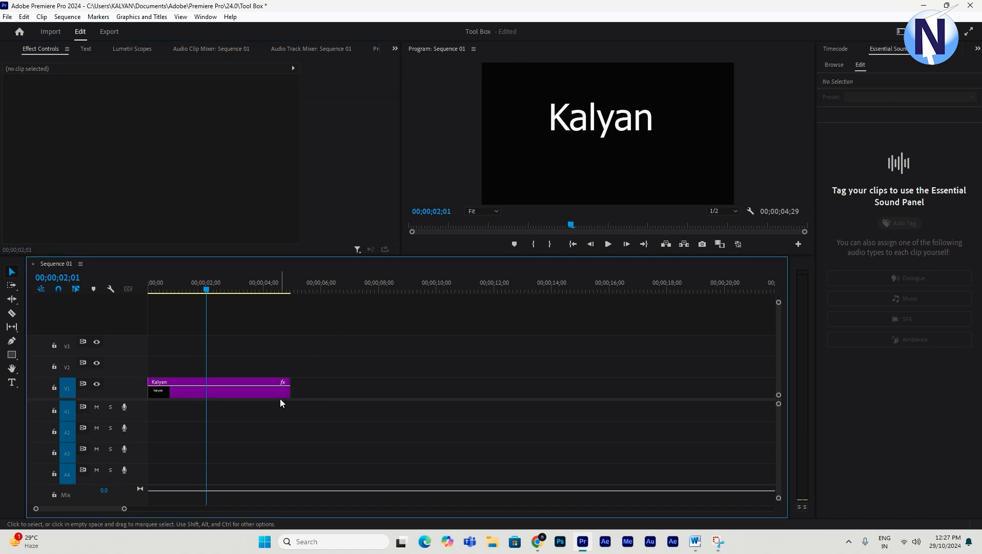
left_click(197, 391)
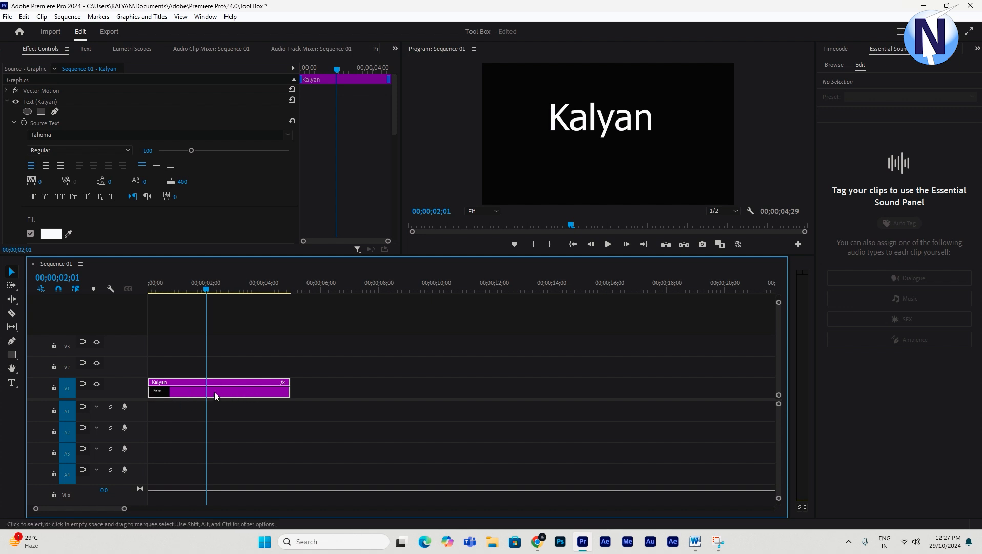
left_click(6, 102)
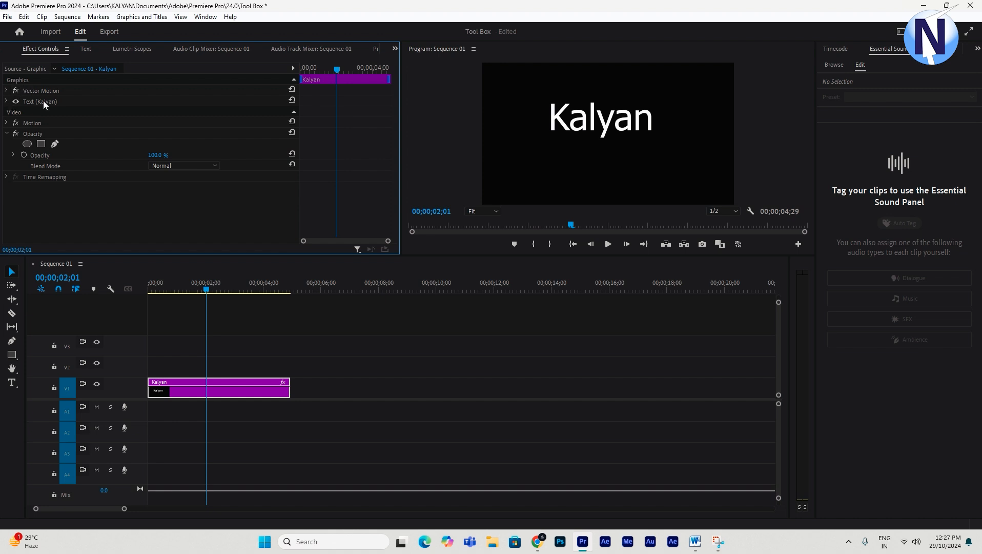
left_click(6, 102)
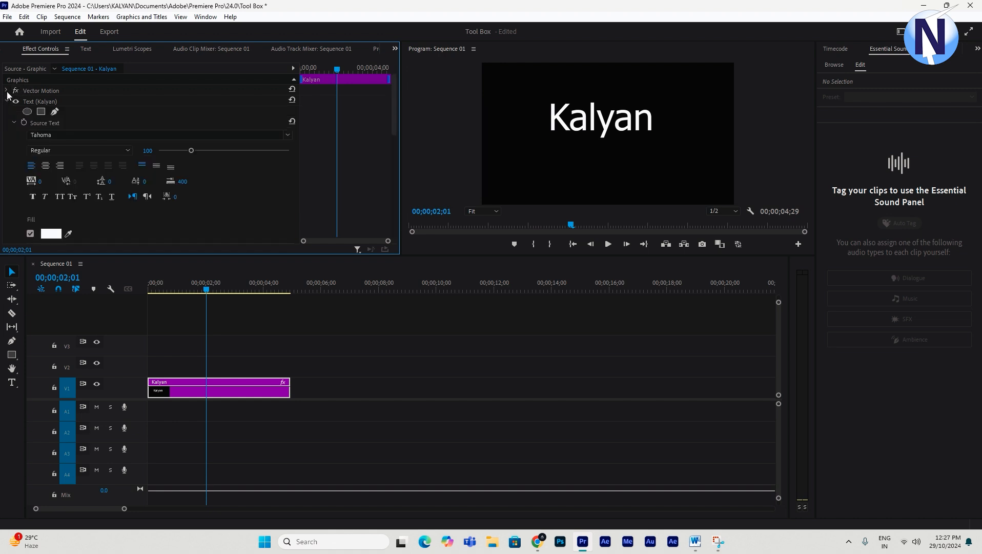
left_click(7, 91)
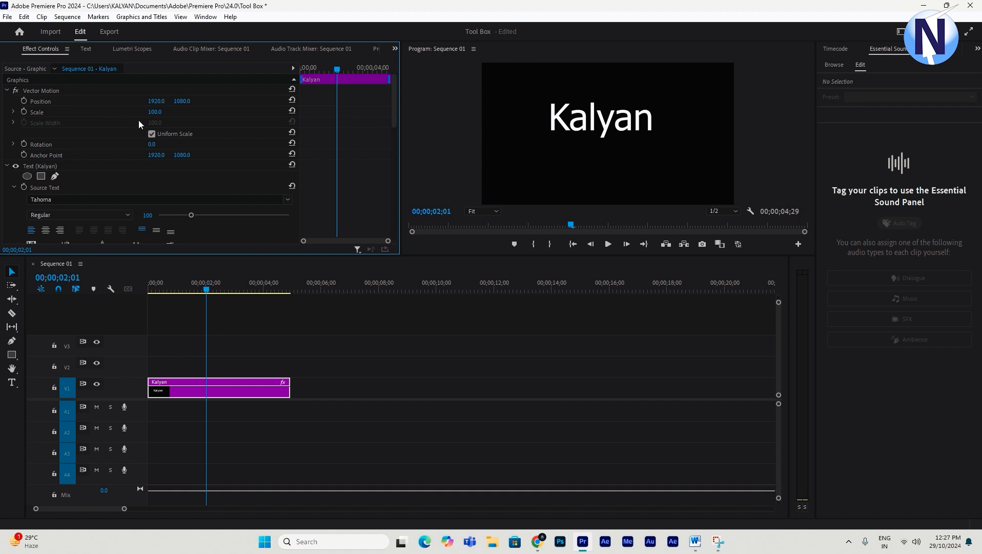
left_click_drag(155, 112, 272, 101)
left_click_drag(156, 101, 187, 101)
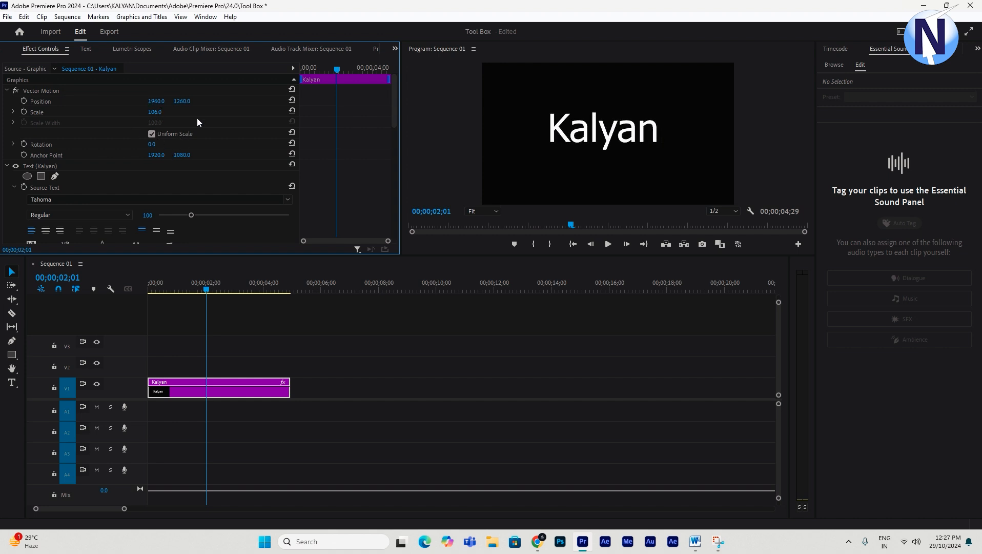
left_click(7, 90)
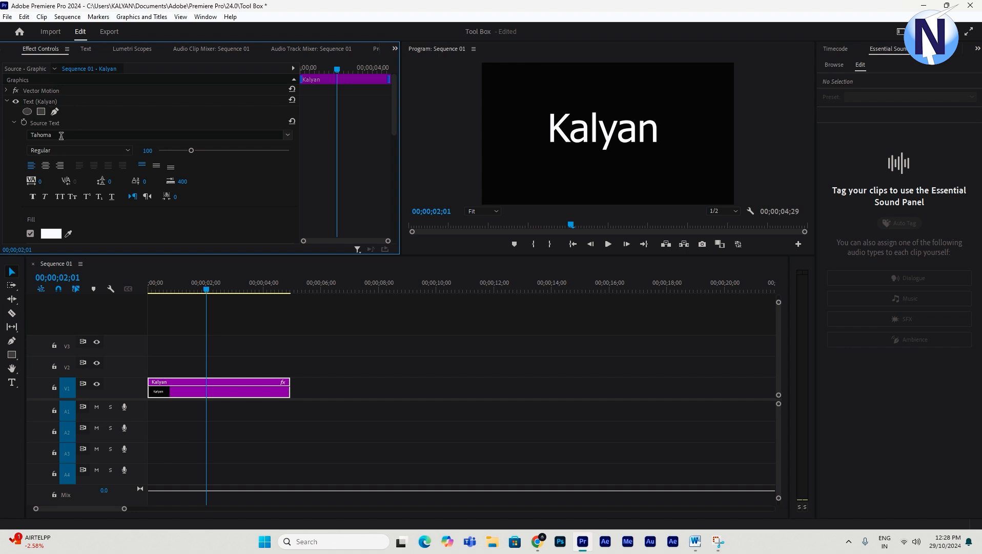
Change the text's font from the font list to TANTRA DEMO.
left_click(103, 135)
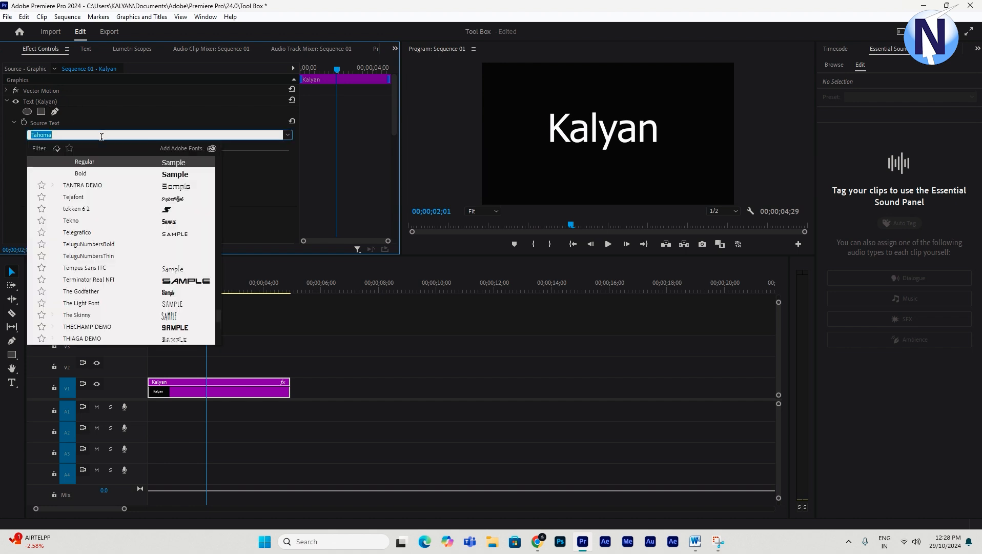
key("Down")
key("Down")
key("Down")
key("Up")
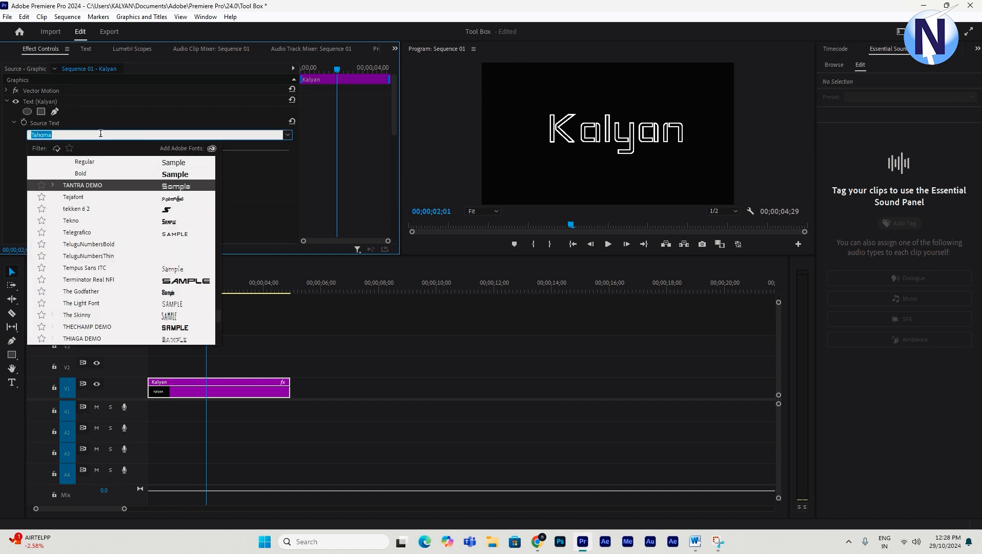
key("Return")
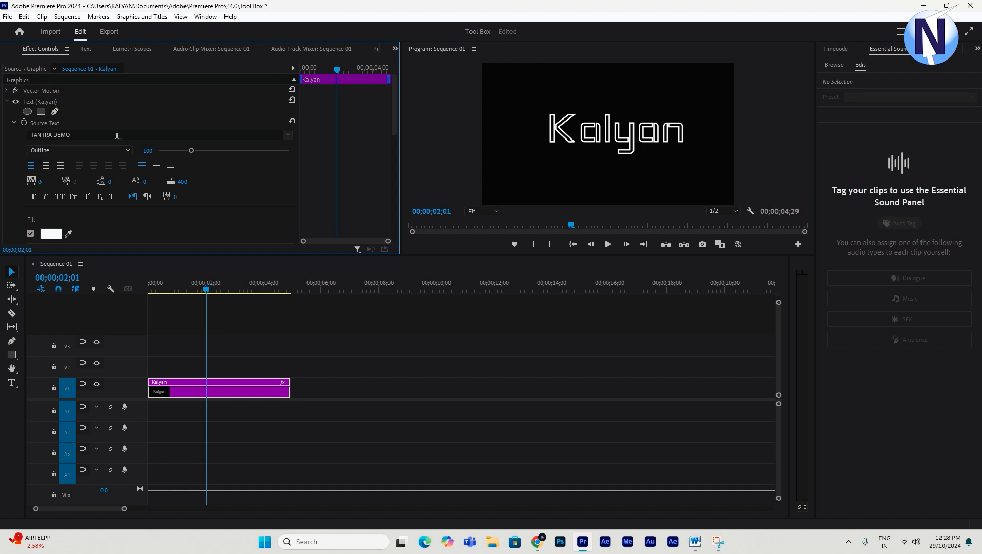
Try the Regular font style on the text and return it to Outline.
left_click(80, 152)
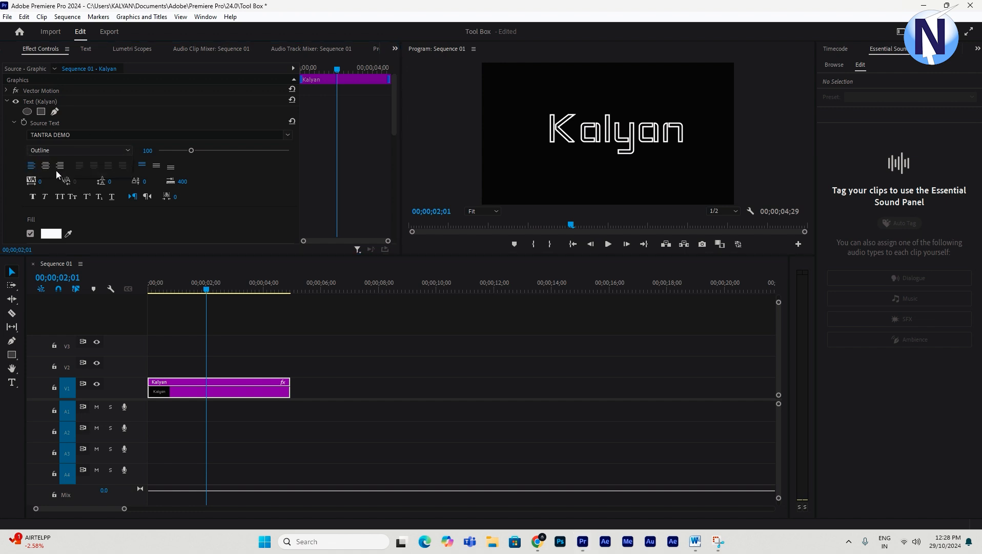
left_click(56, 171)
left_click(60, 150)
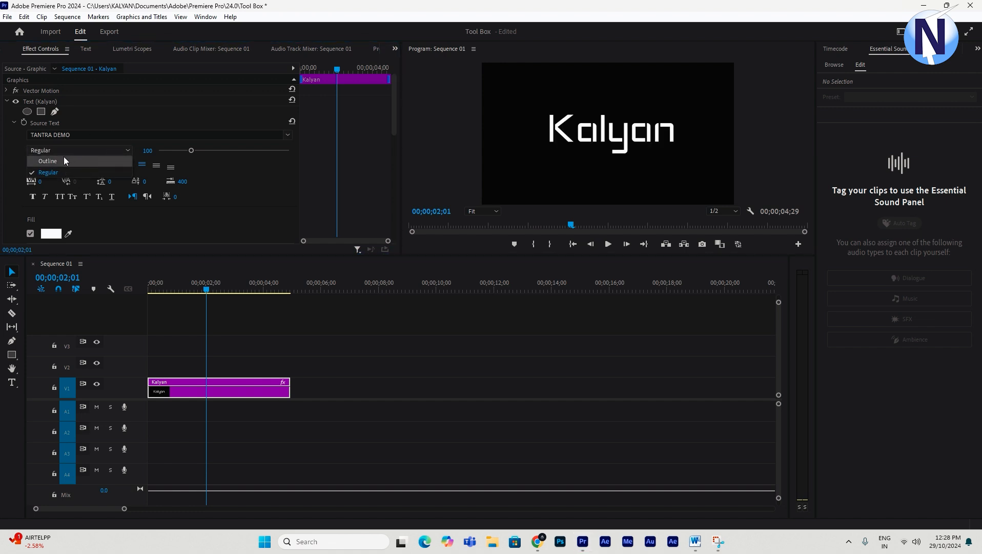
left_click(63, 160)
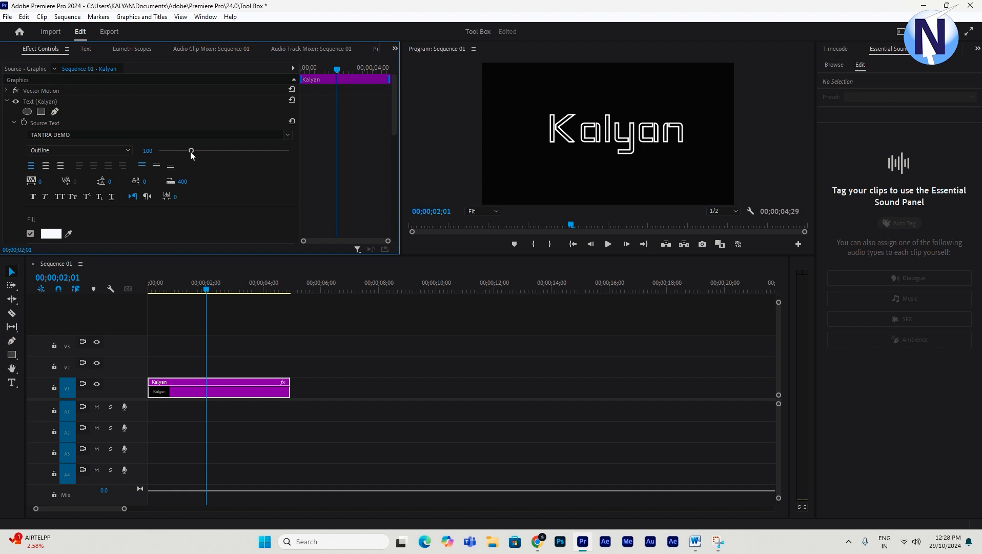
Increase the text's font size to 102 and move the text to the left part of the frame.
mouse_move(190, 151)
left_mouse_down()
mouse_move(205, 154)
mouse_move(161, 155)
mouse_move(196, 152)
left_mouse_up()
left_click(592, 138)
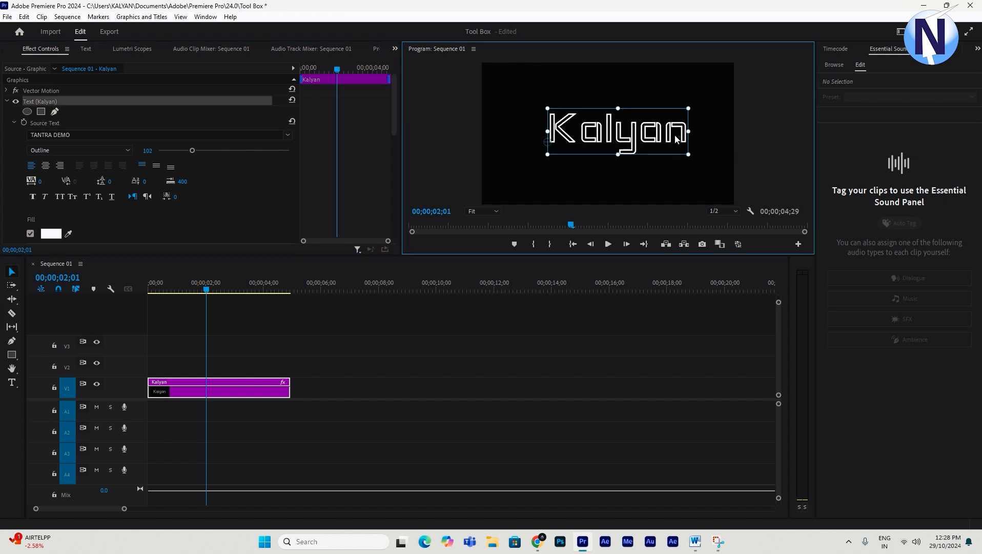
left_click_drag(675, 135, 617, 144)
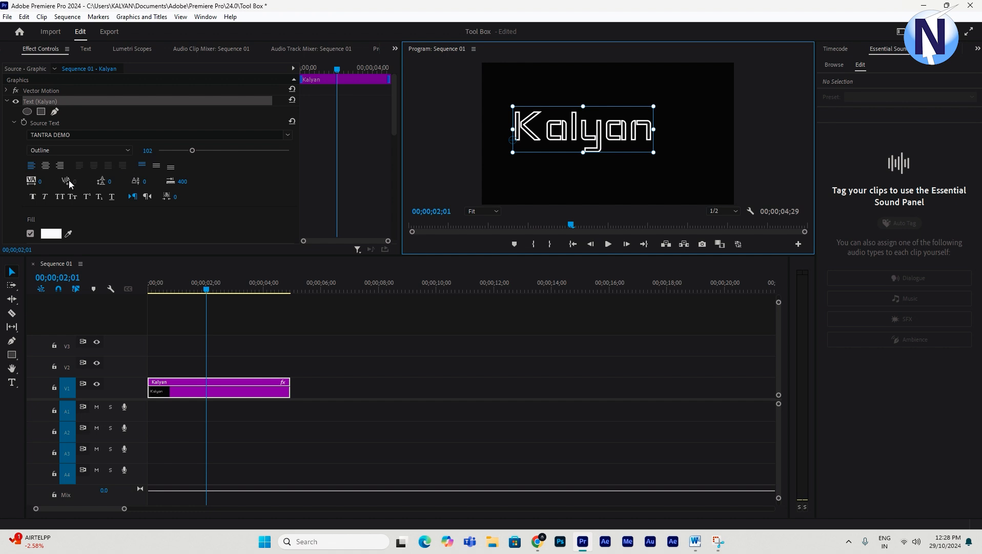
Try center and right alignment on the text and restore left alignment.
left_click(45, 167)
left_click(60, 166)
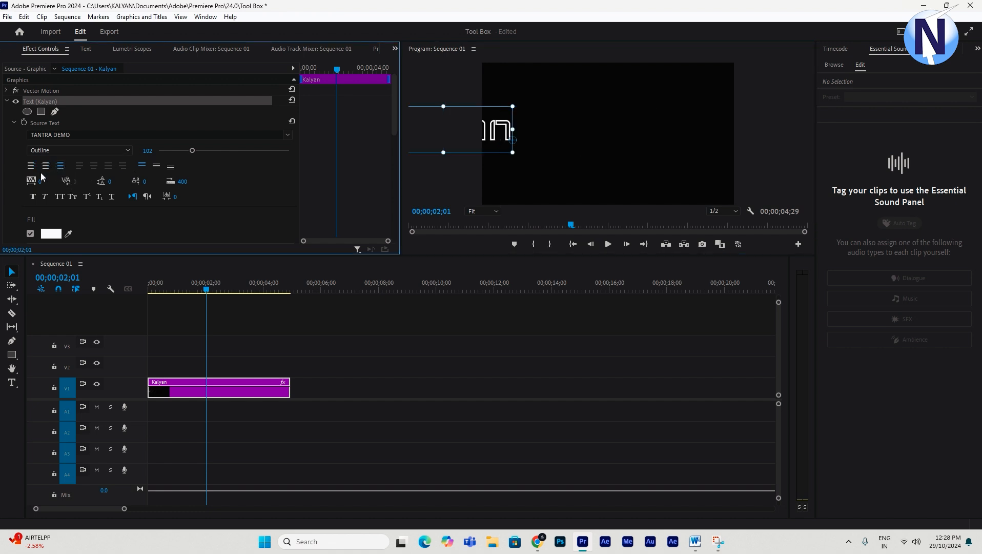
left_click(31, 166)
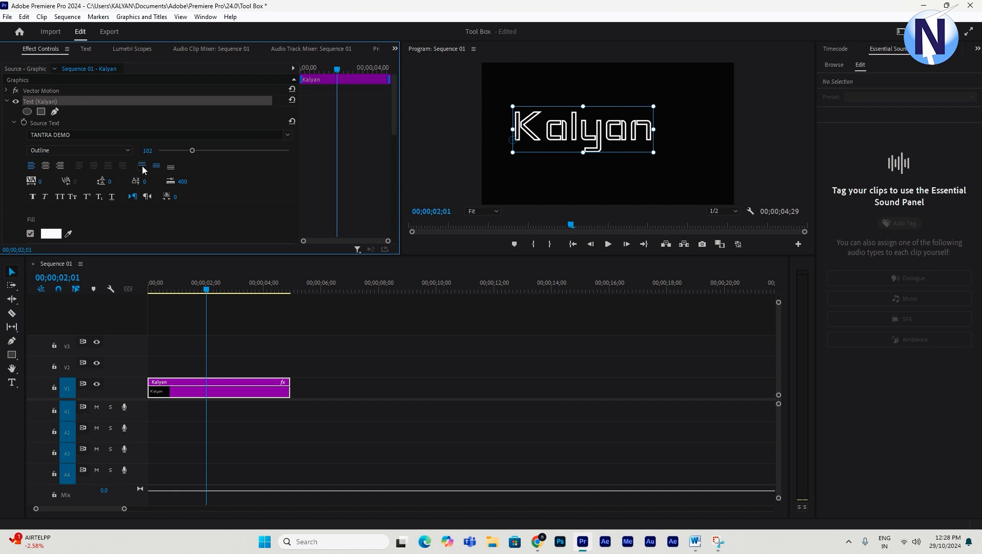
Try a light green fill color, A2D535, on the text and discard it.
scroll(211, 167, "down", 2)
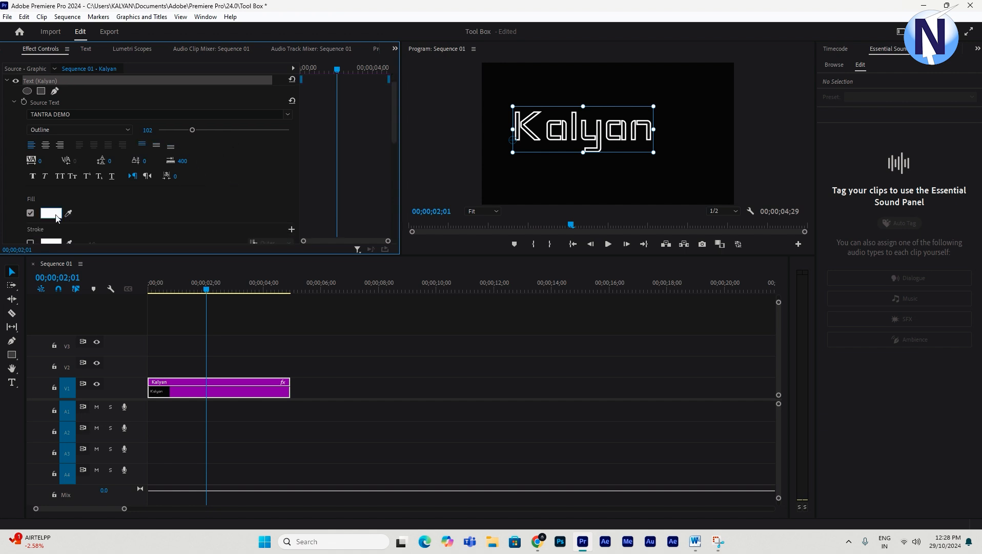
left_click(55, 215)
left_click_drag(449, 294, 509, 237)
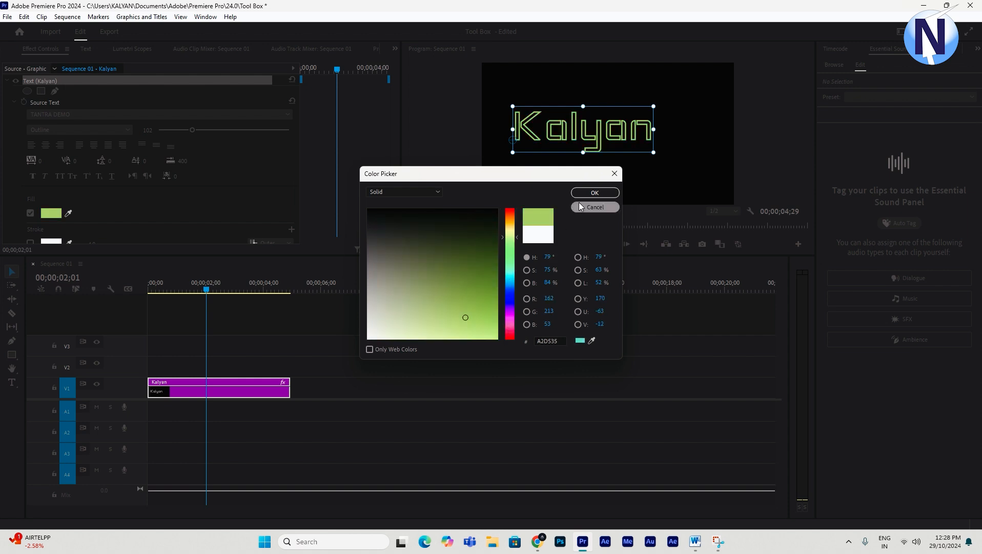
left_click(582, 207)
Try a red outer stroke on the text and turn the stroke off again.
scroll(54, 228, "down", 2)
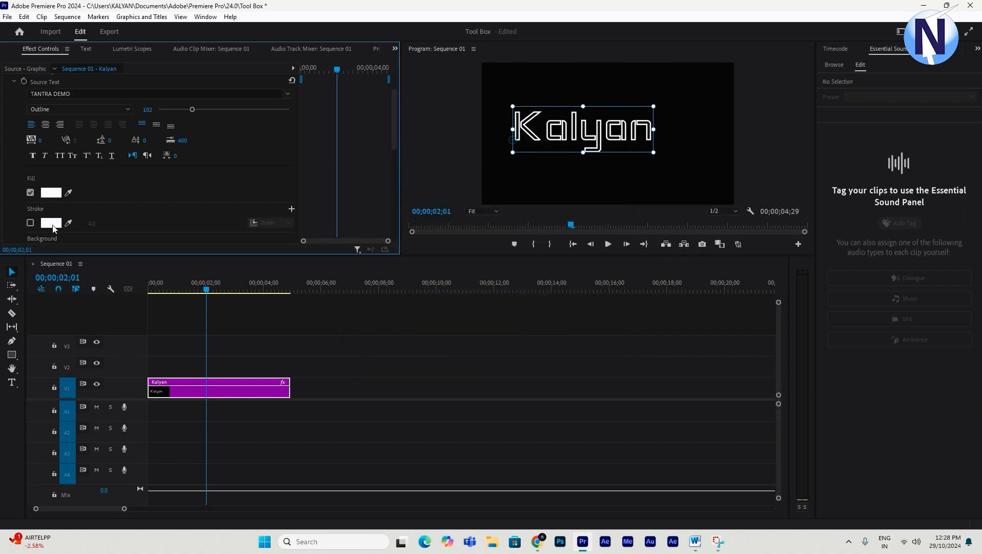
scroll(46, 228, "down", 1)
left_click(31, 213)
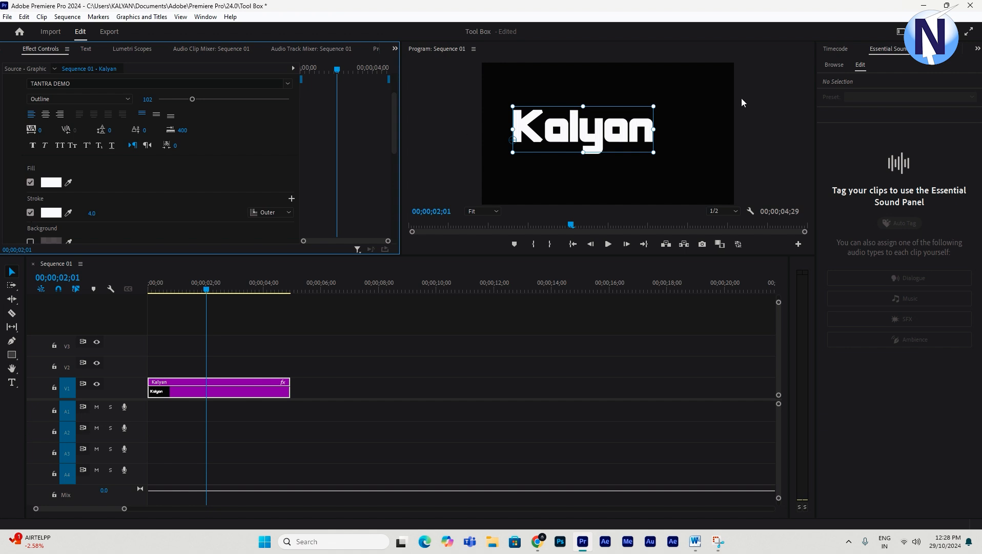
left_click(50, 212)
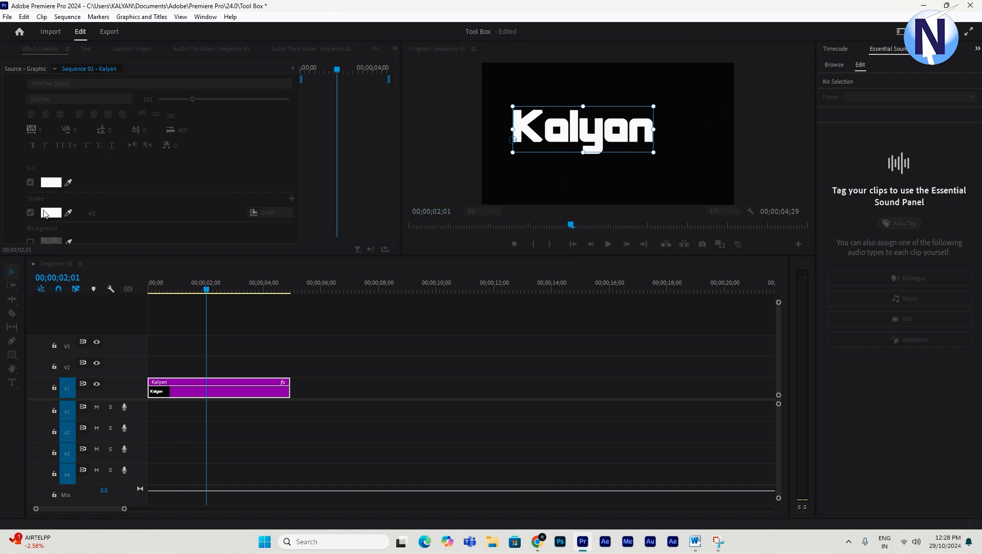
mouse_move(441, 266)
left_mouse_down()
mouse_move(426, 352)
mouse_move(501, 340)
left_mouse_up()
left_click(595, 192)
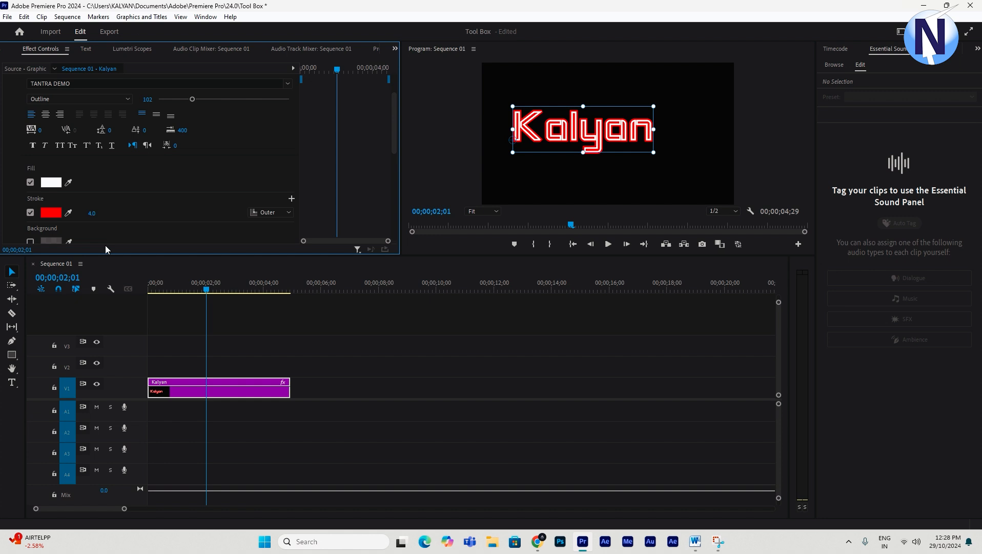
left_click(30, 213)
Enable the text's background and set its color to red, C91E1E.
scroll(114, 208, "down", 1)
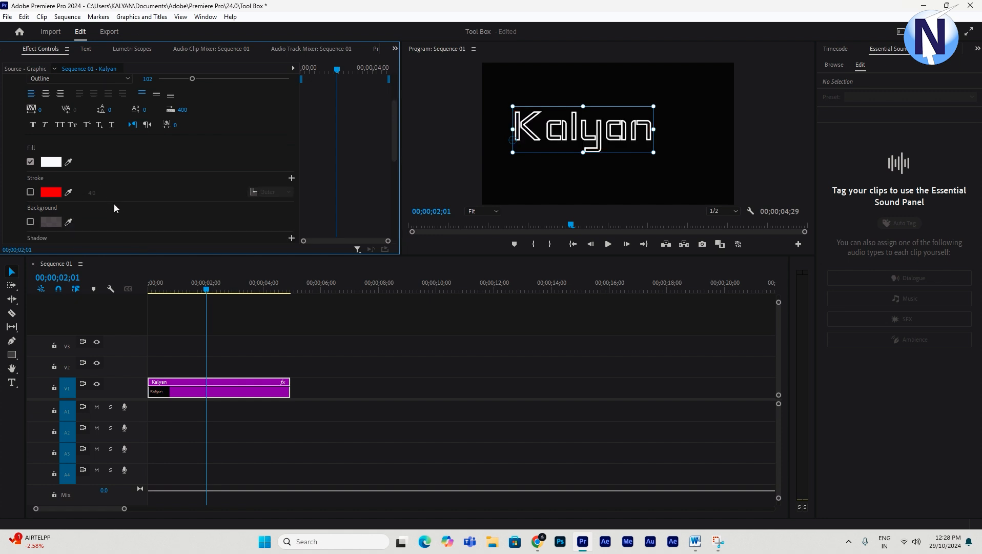
left_click(30, 222)
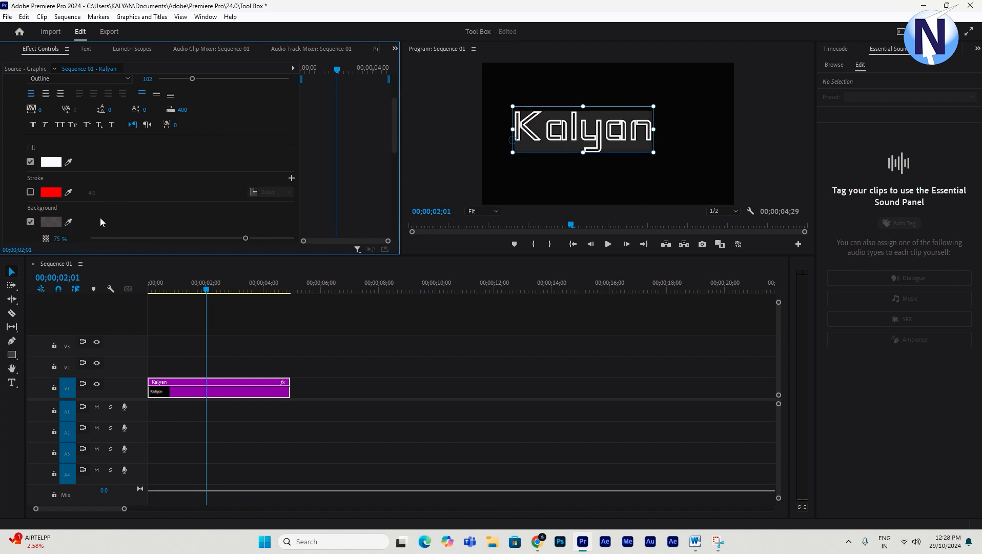
left_click(51, 221)
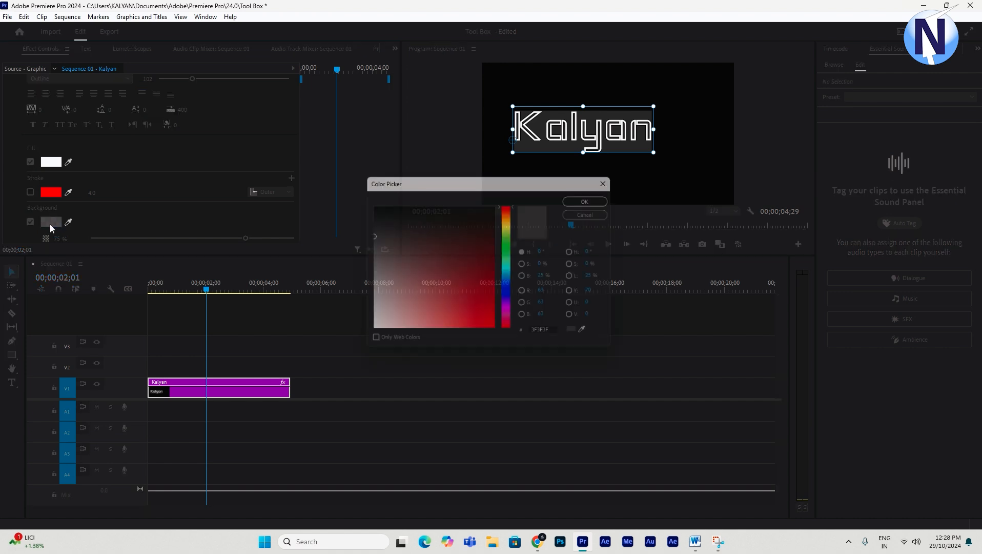
left_click_drag(459, 272, 478, 306)
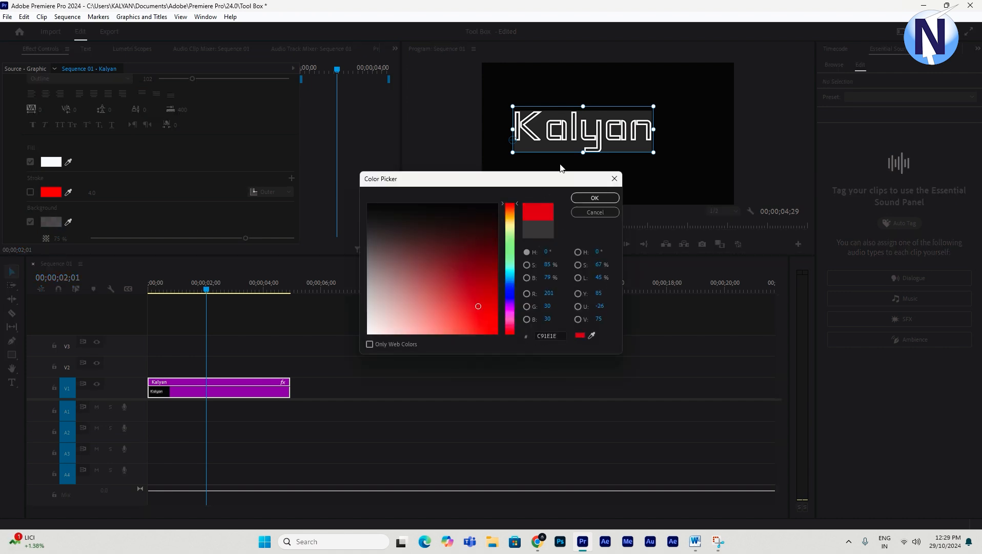
left_click(583, 200)
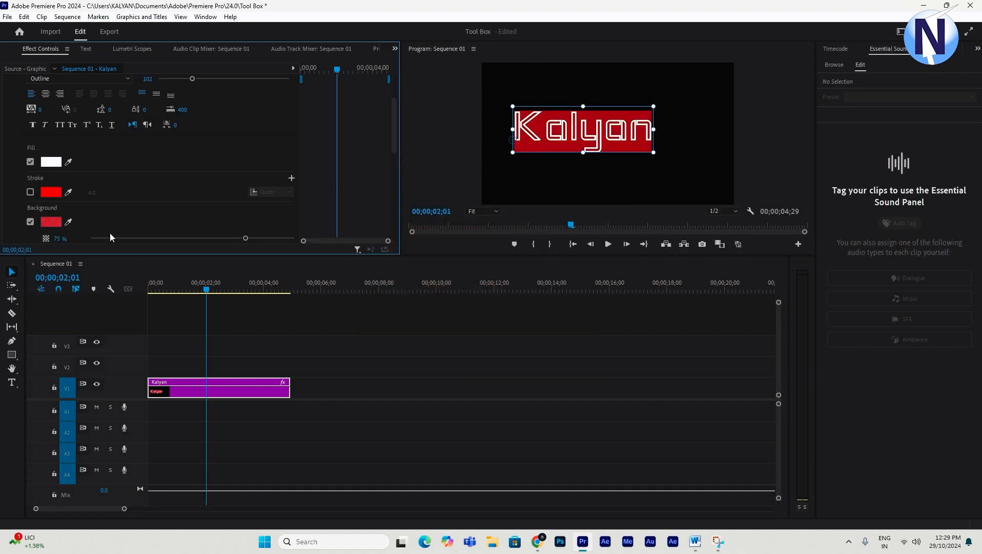
Reselect the text clip and toggle its background off and on to compare the look.
left_click(447, 334)
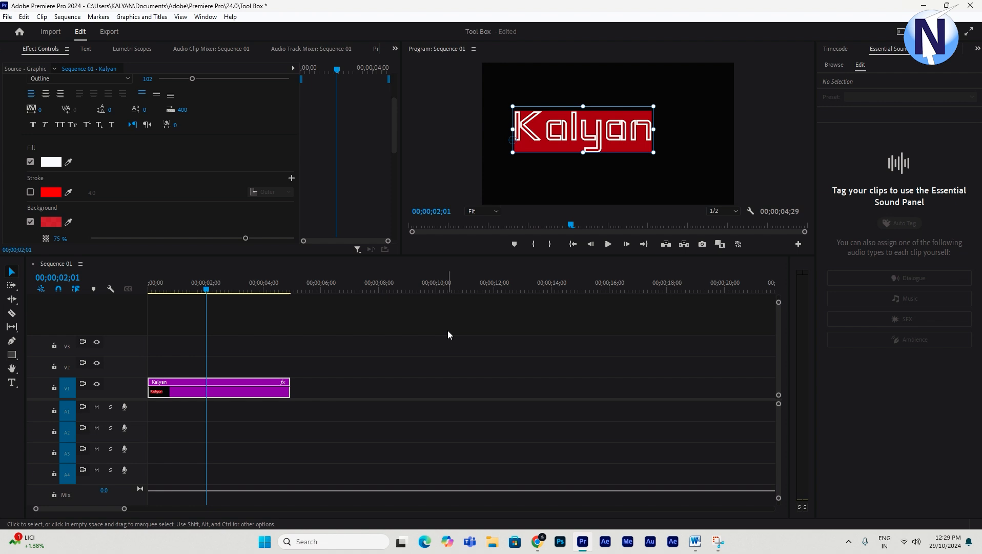
left_click(225, 382)
scroll(251, 176, "down", 1)
scroll(251, 176, "down", 5)
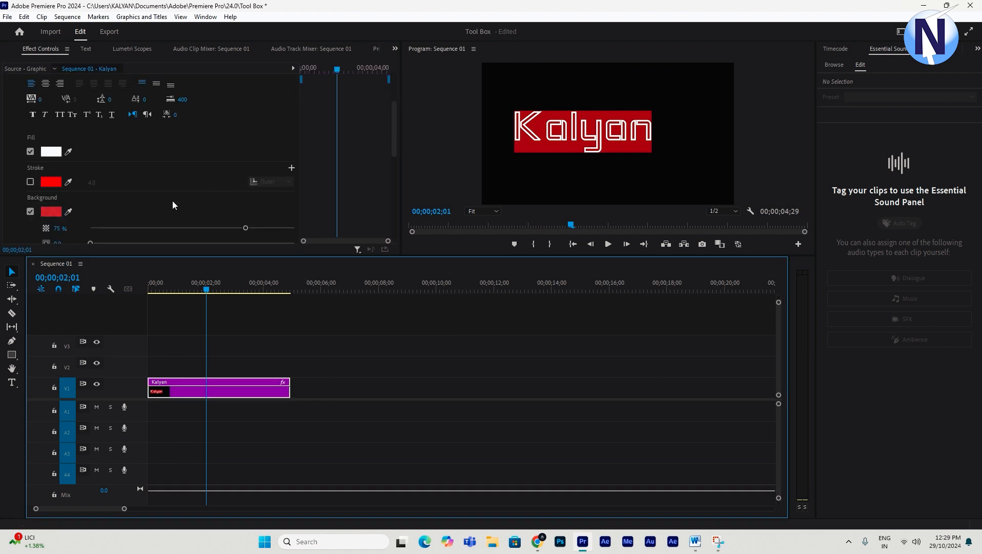
left_click(30, 201)
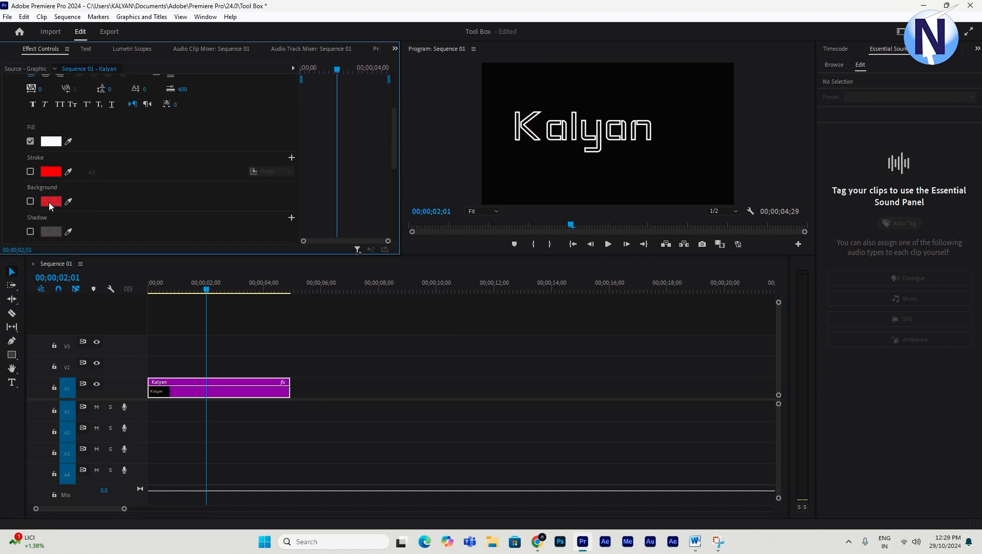
left_click(31, 201)
Set the background's size to 10, its opacity to 58% and its corner radius to 20.
scroll(80, 202, "down", 2)
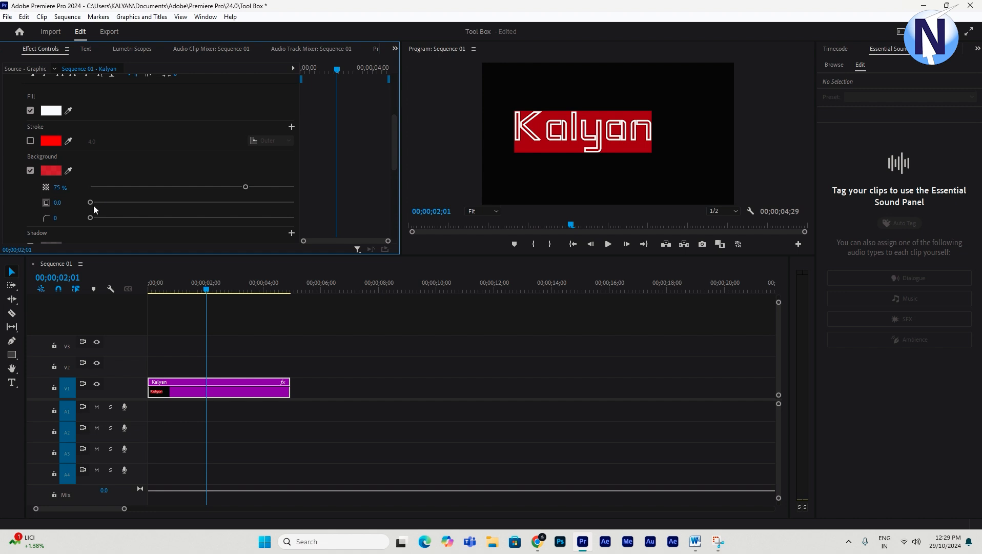
left_click_drag(96, 202, 110, 202)
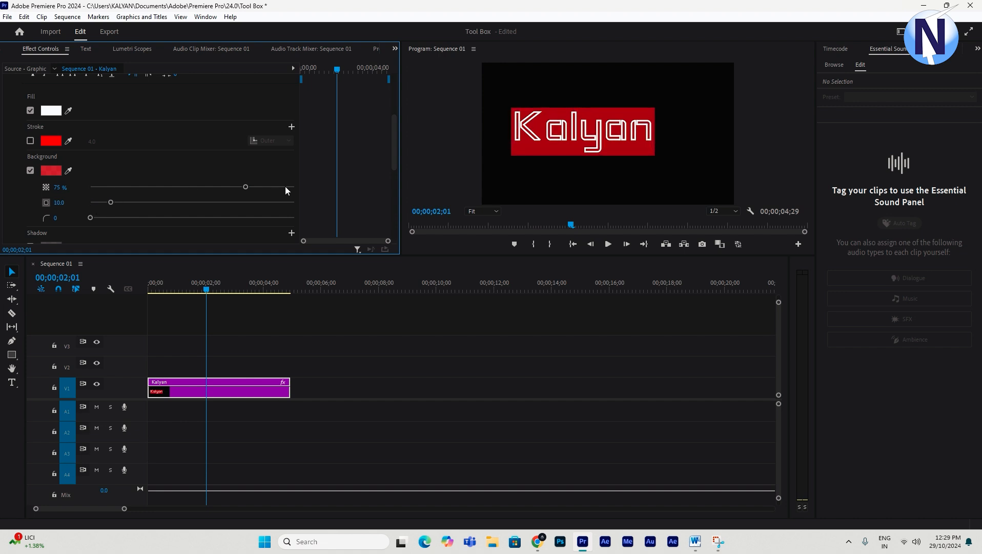
left_click_drag(248, 188, 207, 199)
scroll(149, 215, "down", 1)
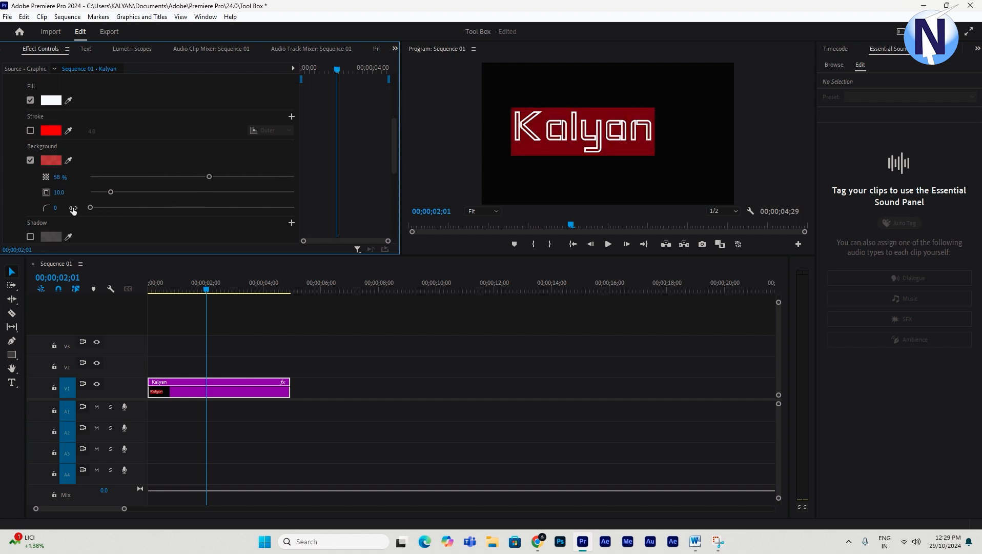
left_click_drag(87, 209, 135, 199)
scroll(126, 199, "down", 2)
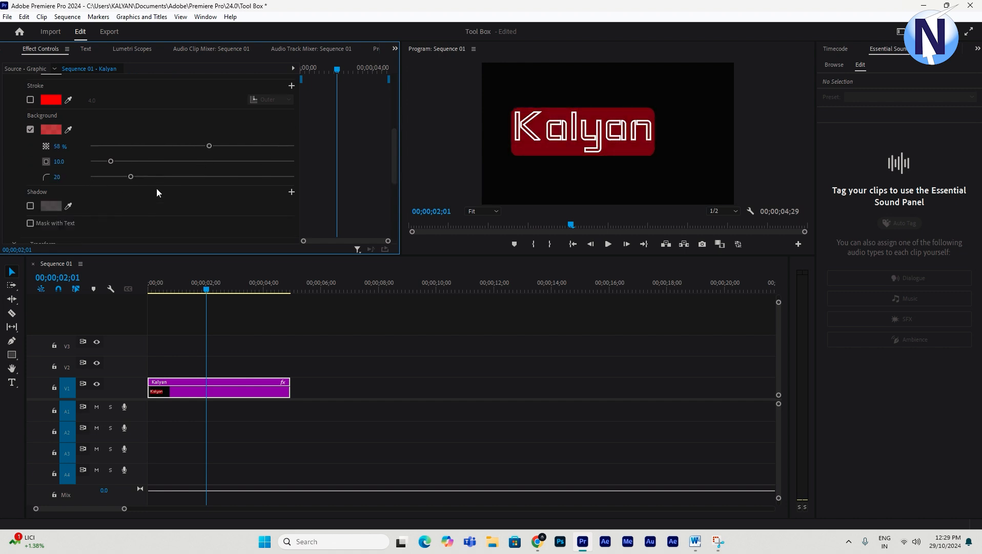
Enable the text's shadow, keeping its dark gray color, and set the shadow opacity to 73%.
left_click(30, 206)
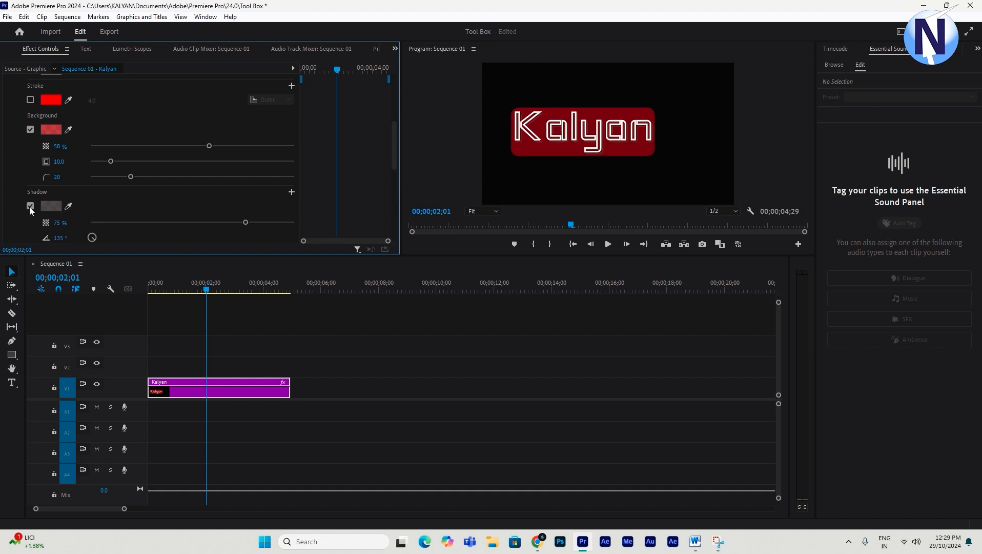
left_click(51, 206)
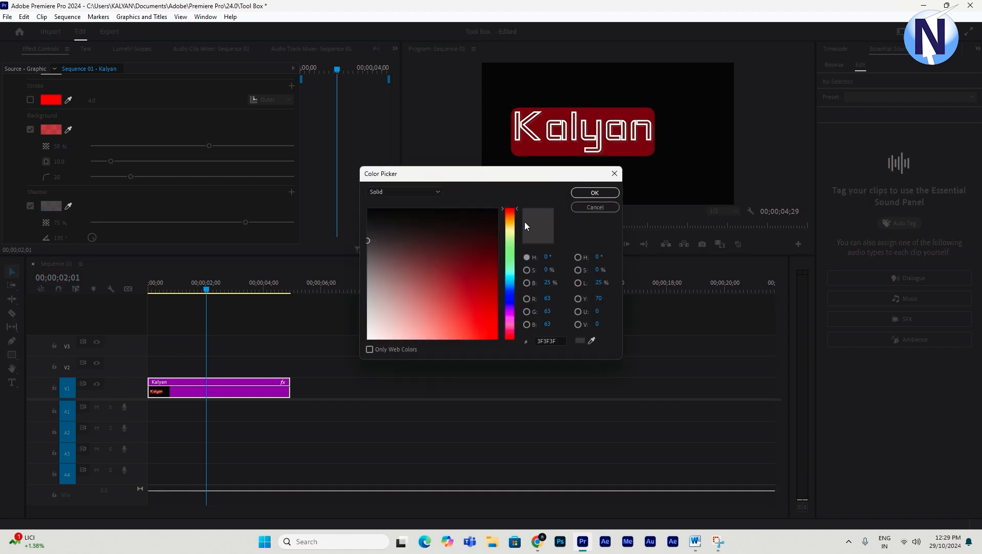
left_click(579, 194)
left_click_drag(248, 222, 159, 223)
scroll(153, 215, "down", 1)
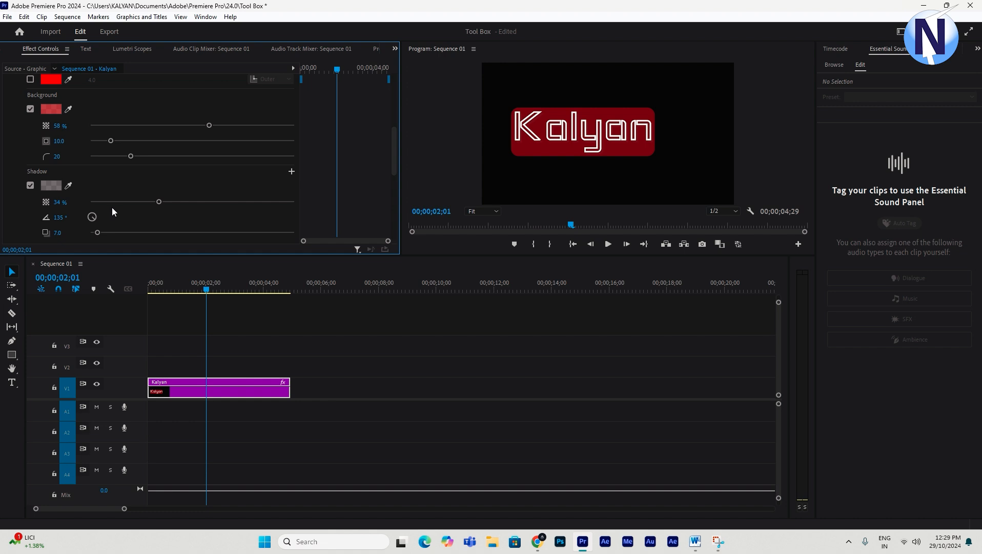
left_click_drag(160, 201, 240, 201)
Review the remaining shadow settings and enable Mask with Text for the text layer.
scroll(130, 222, "down", 2)
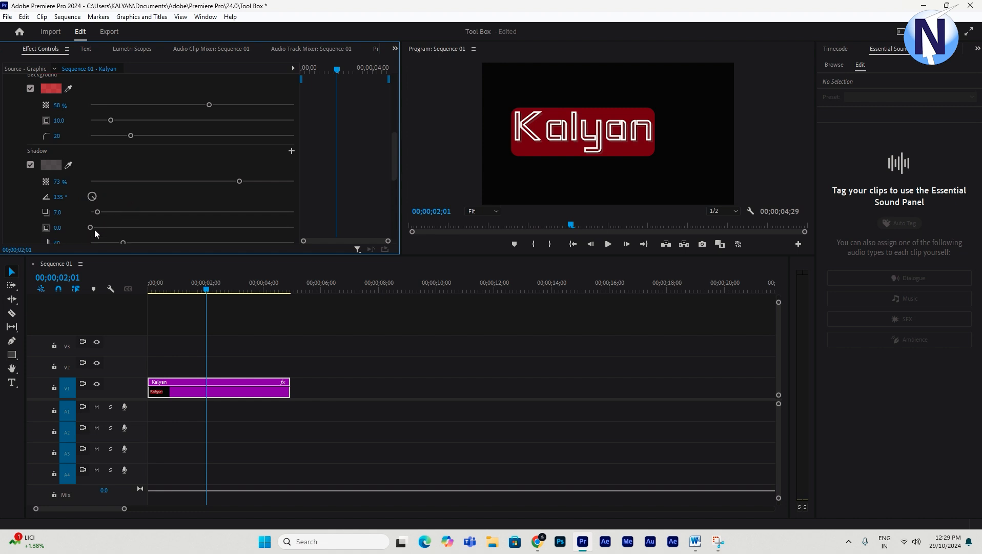
scroll(94, 205, "down", 1)
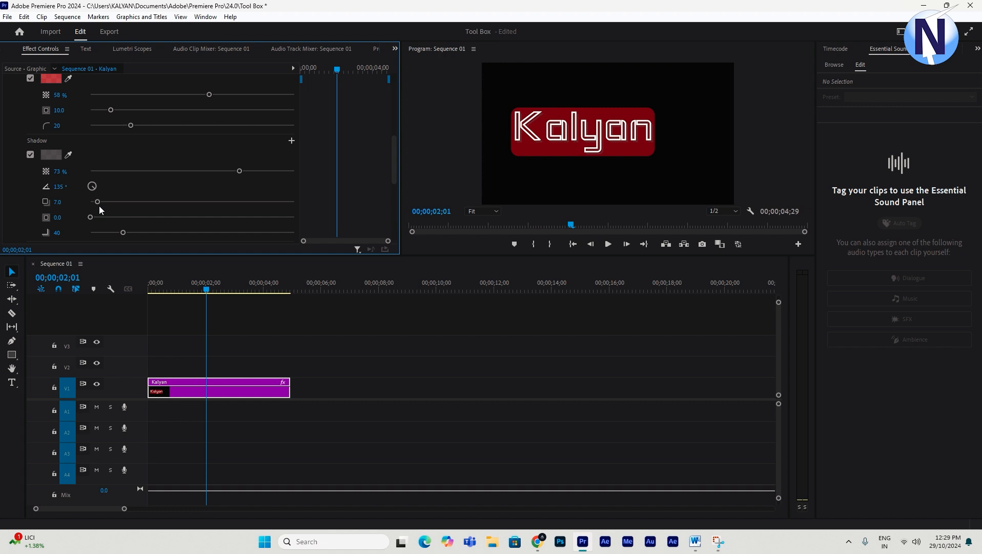
scroll(105, 205, "down", 1)
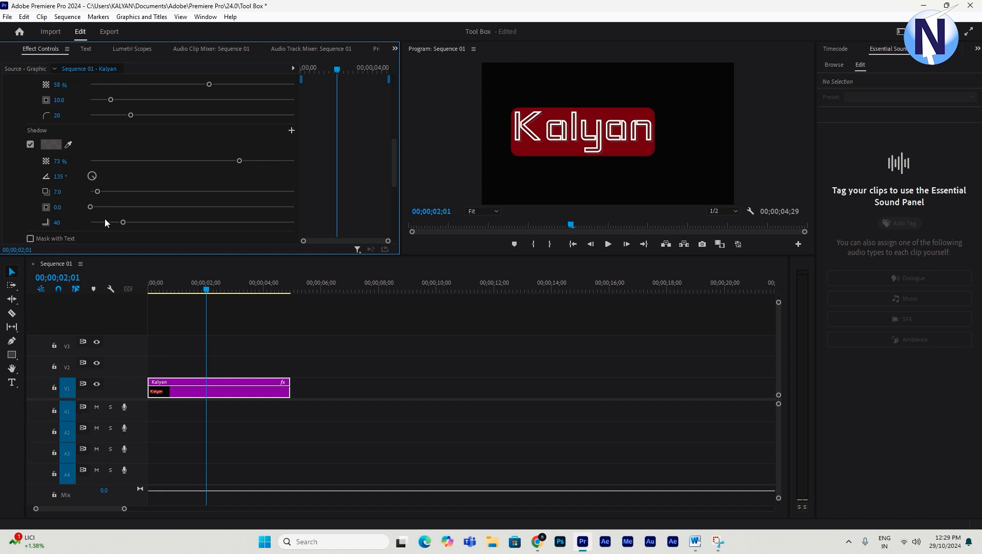
scroll(78, 229, "down", 2)
left_click(29, 219)
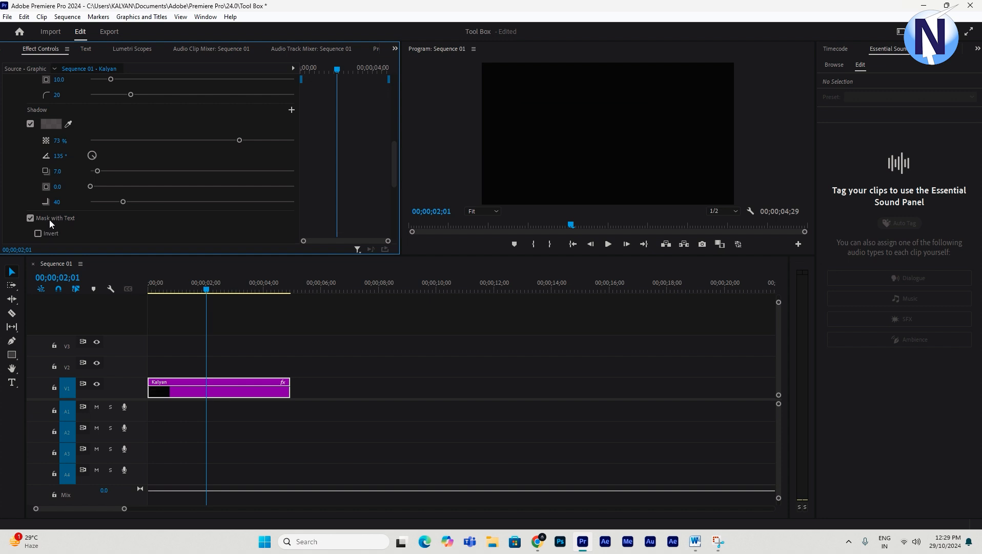
Turn off Mask with Text, review the text's Transform settings, and keep the text clip selected.
scroll(46, 218, "down", 1)
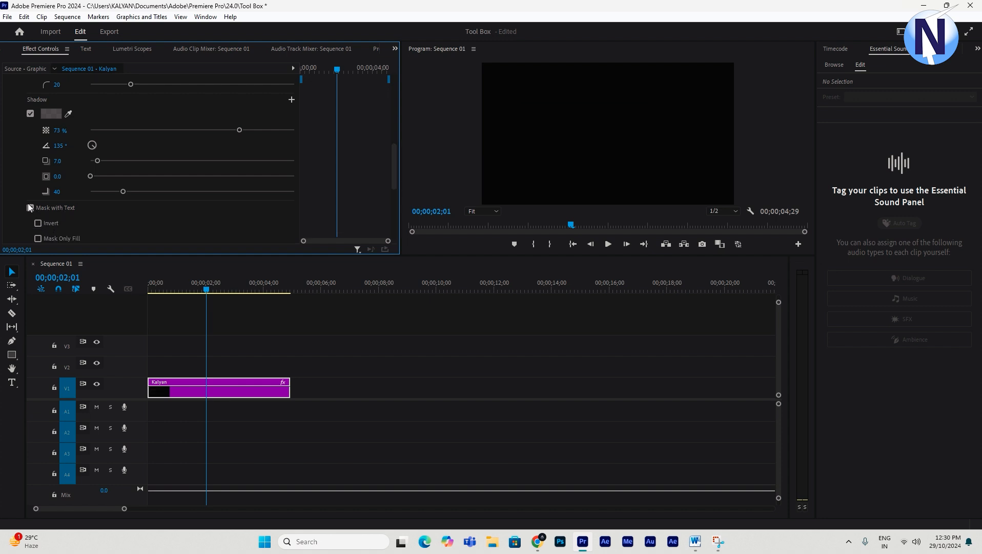
left_click(32, 209)
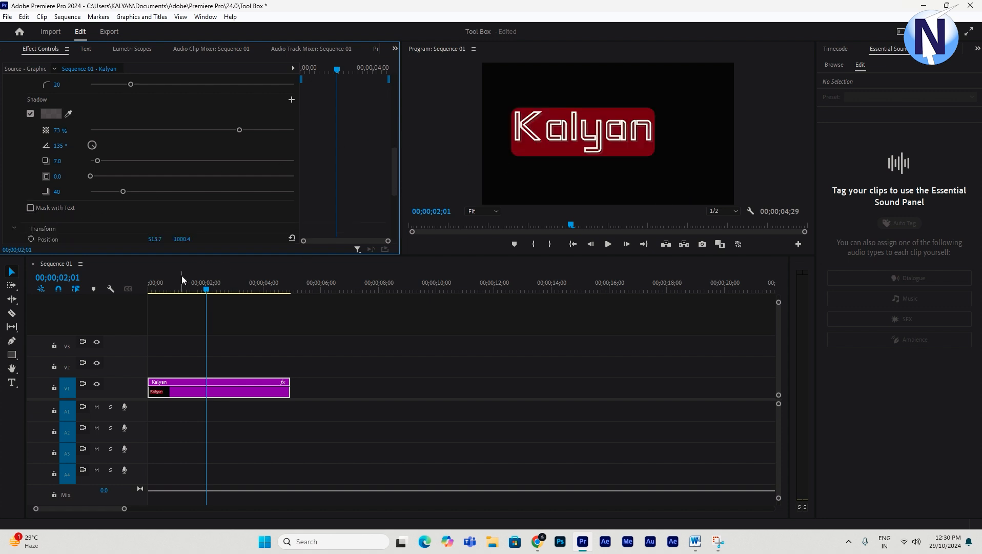
scroll(124, 175, "down", 3)
scroll(124, 177, "down", 5)
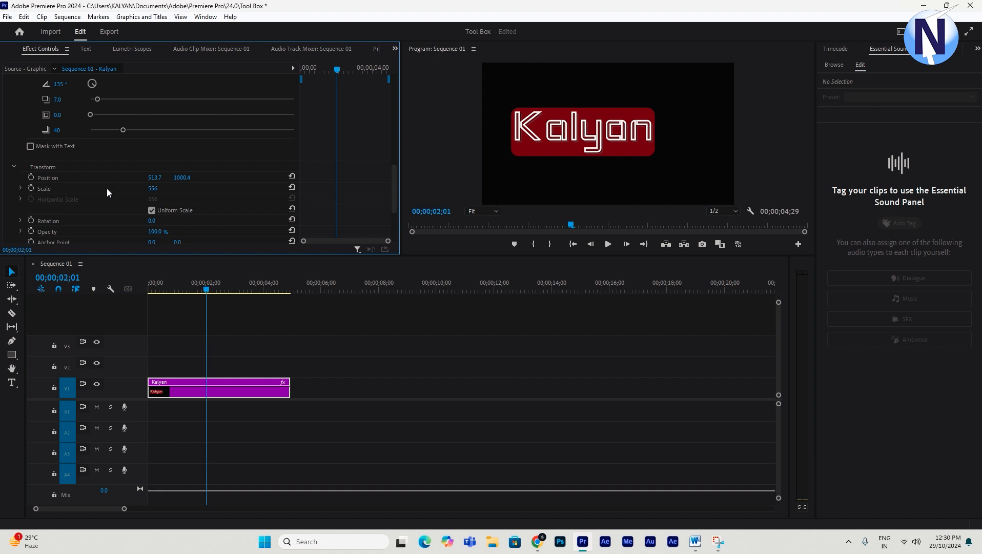
left_click(208, 391)
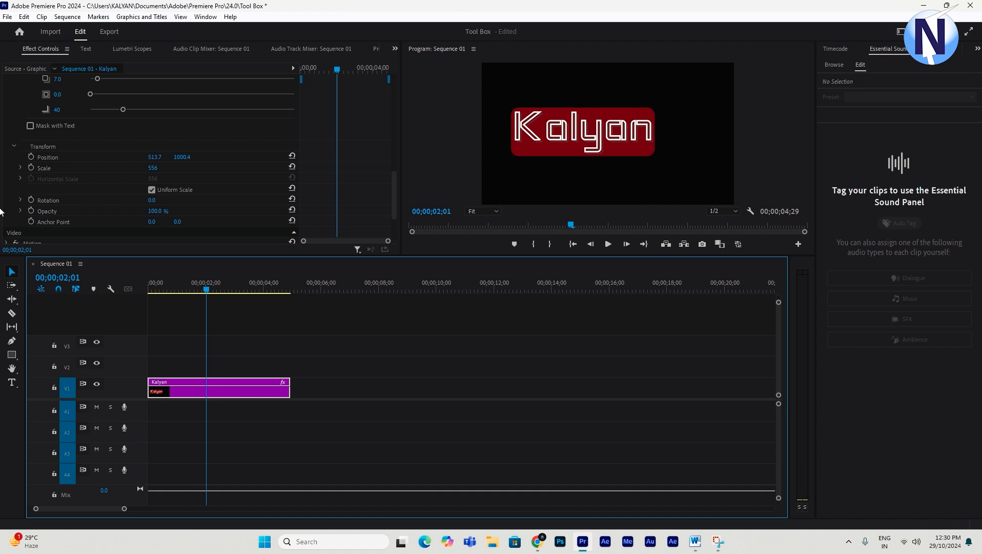
Switch to the Vertical Type tool and add the name as vertical text below the existing horizontal text.
left_click(13, 387)
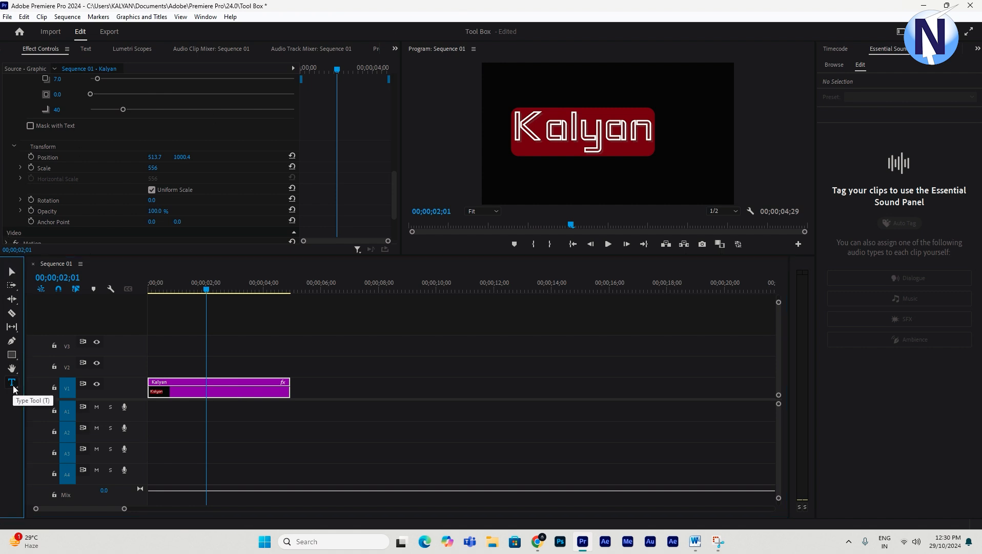
left_click(43, 397)
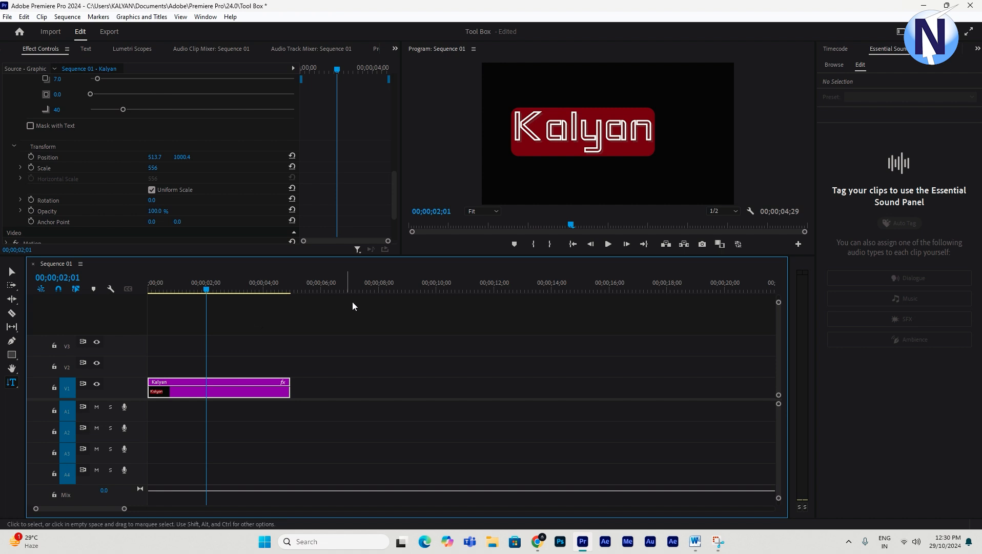
left_click(546, 181)
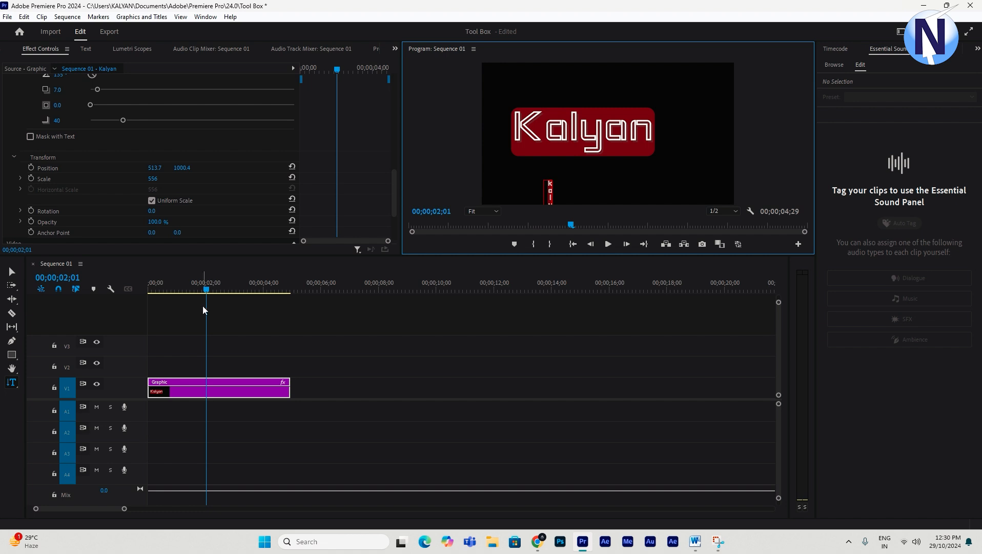
Create a separate vertical text graphic with the name at 00;00;06;18 on V1, in the empty area after the first clip.
left_click(368, 363)
mouse_move(324, 289)
left_mouse_down()
mouse_move(331, 303)
mouse_move(339, 291)
left_mouse_up()
left_click(543, 118)
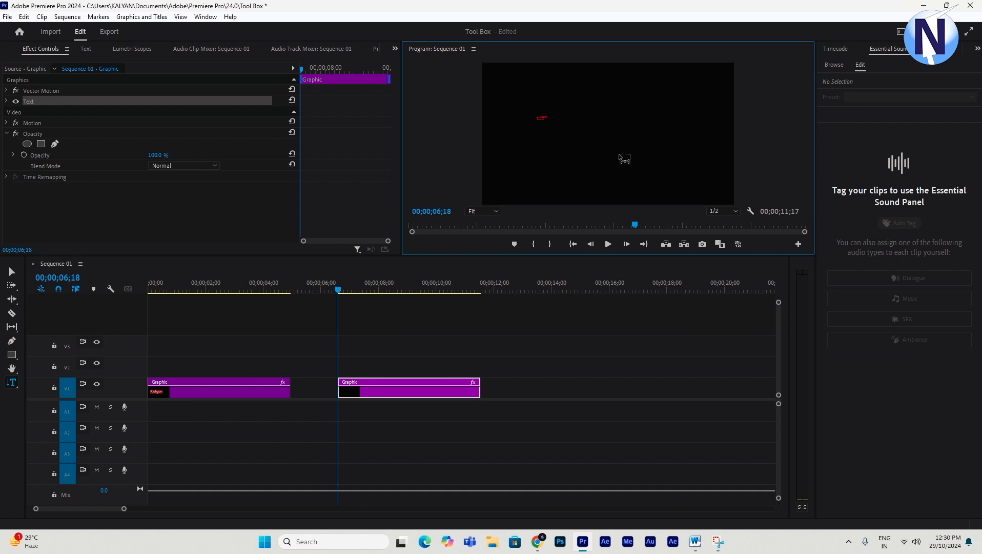
type("kalyan")
key("ctrl+a")
type("kalyan")
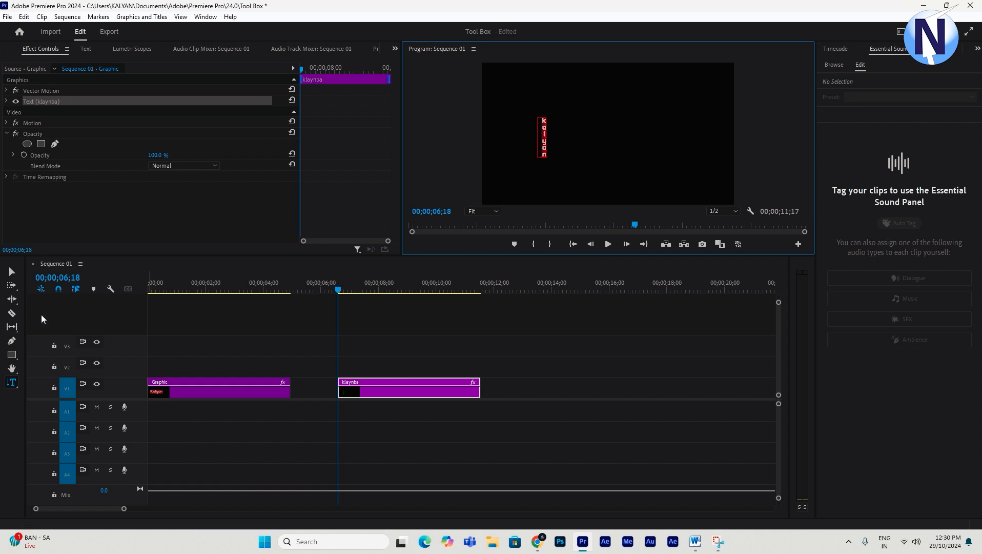
Reposition and enlarge the vertical text to nearly the full frame height with the Selection tool, and delete its clip.
left_click(11, 272)
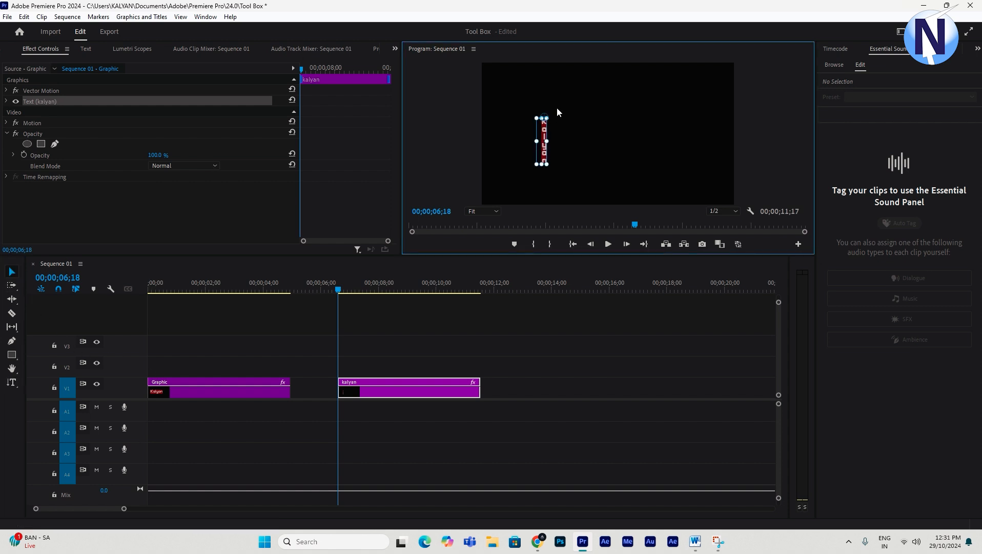
left_click(572, 100)
left_click(541, 152)
left_click_drag(536, 144, 521, 107)
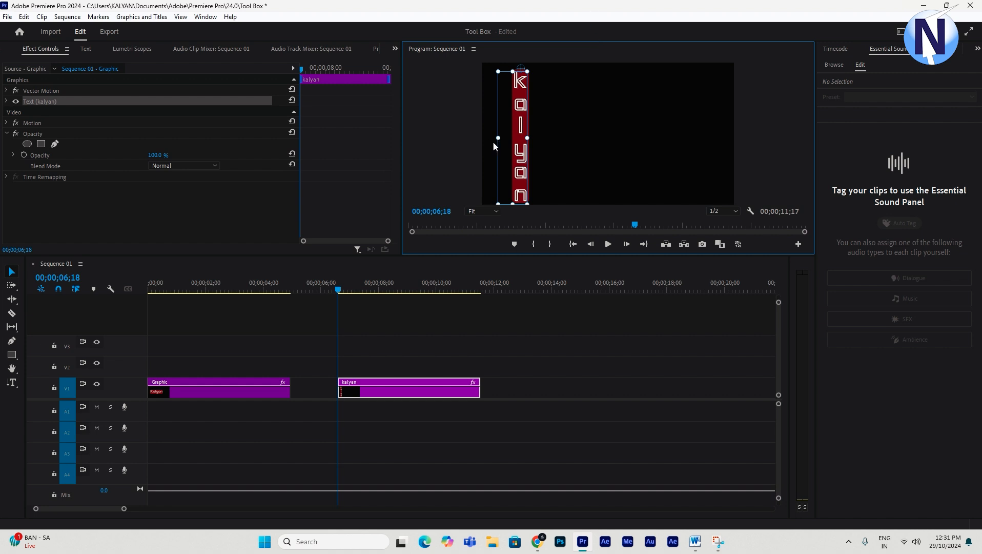
key("Delete")
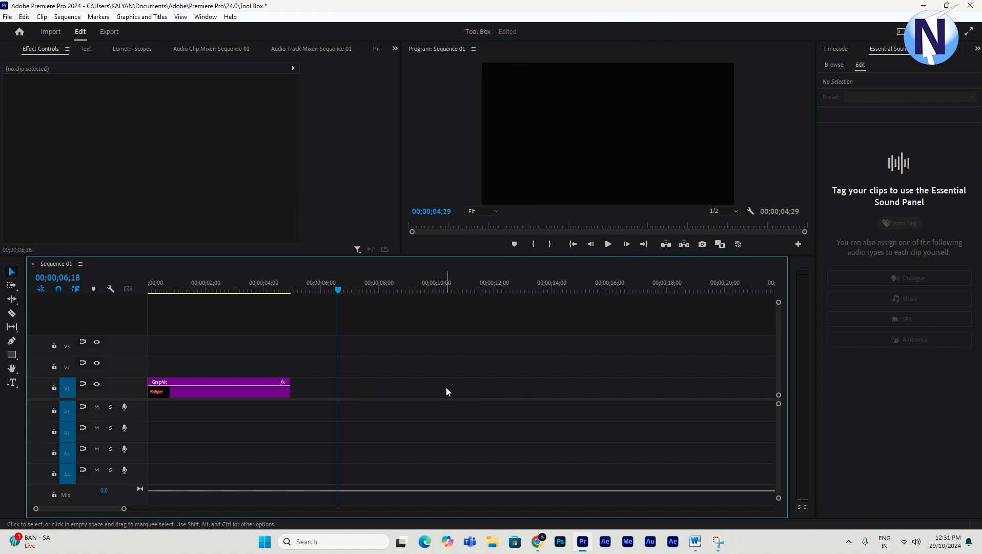
Return the playhead to 00;00;00;00 and select the remaining graphic clip.
left_click(199, 291)
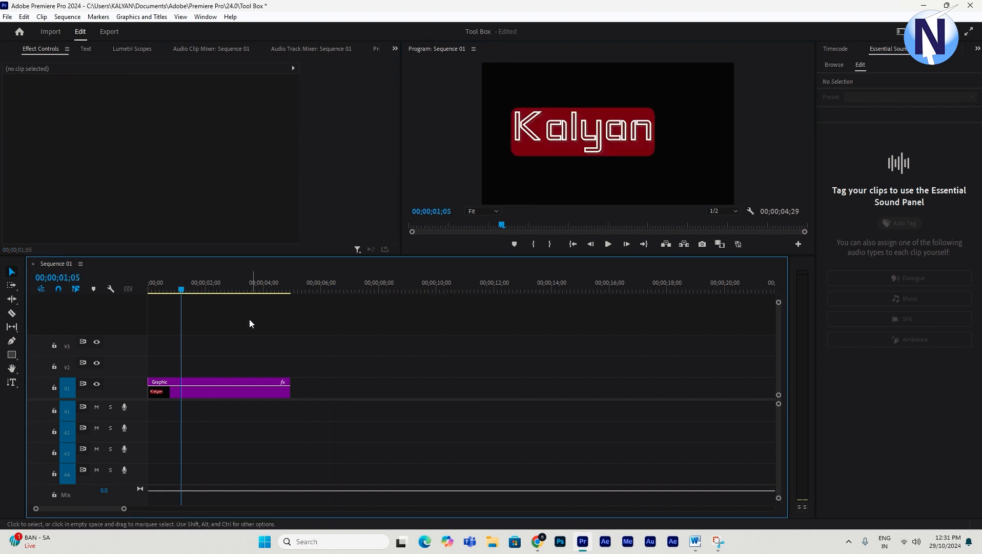
left_click(197, 395)
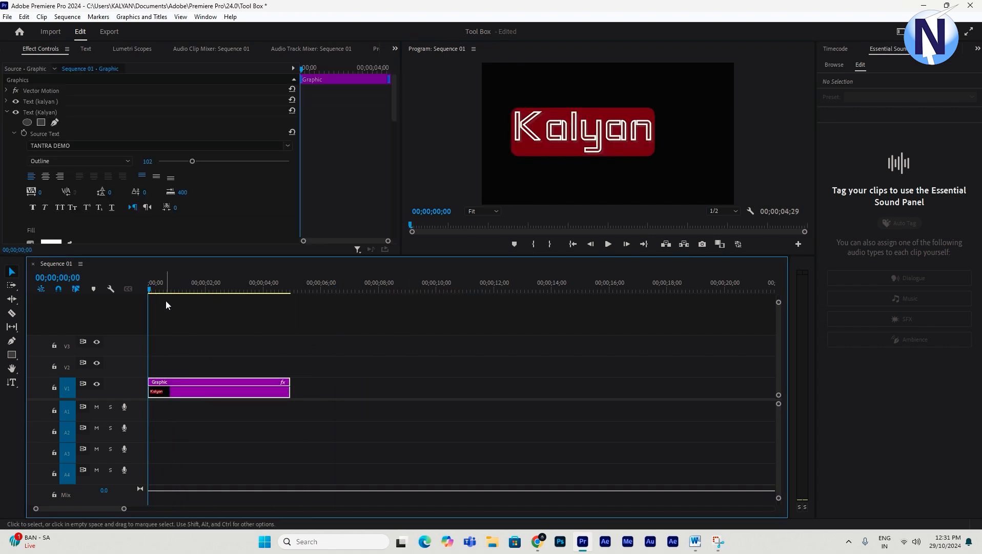